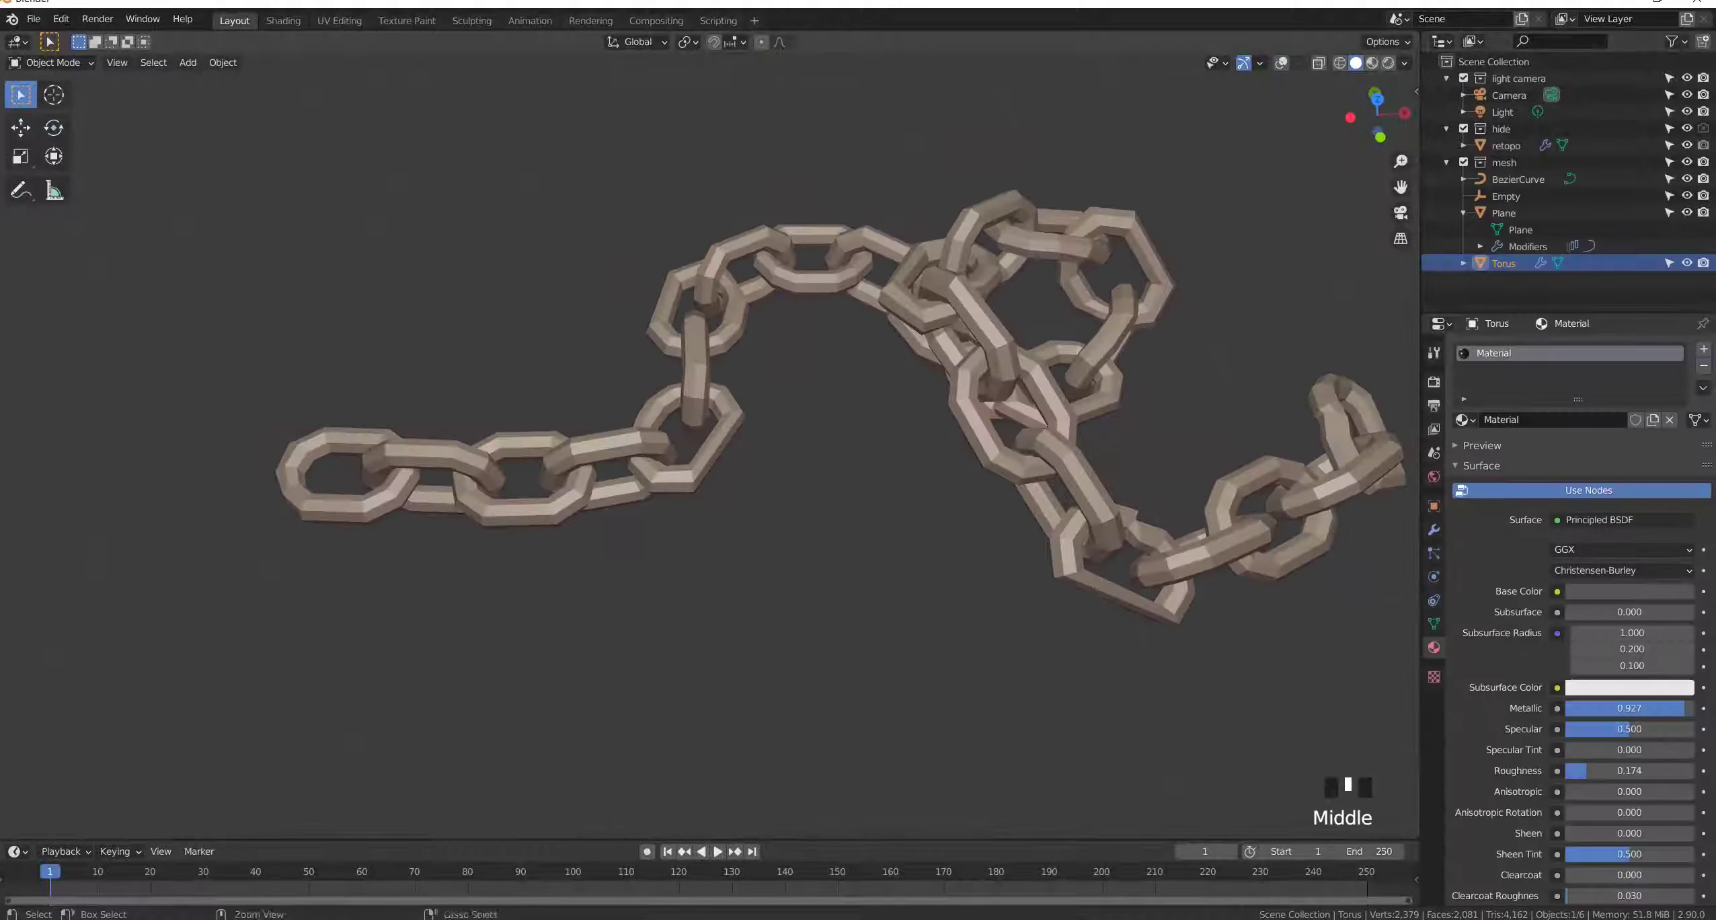
Step: Add a torus with 10 major segments, 8 minor segments and a 35 cm minor radius
{"action": "middle_click_drag", "start_coordinate": [773, 437], "coordinate": [800, 363], "text": "ctrl"}
{"action": "middle_click_drag", "start_coordinate": [719, 255], "coordinate": [605, 282]}
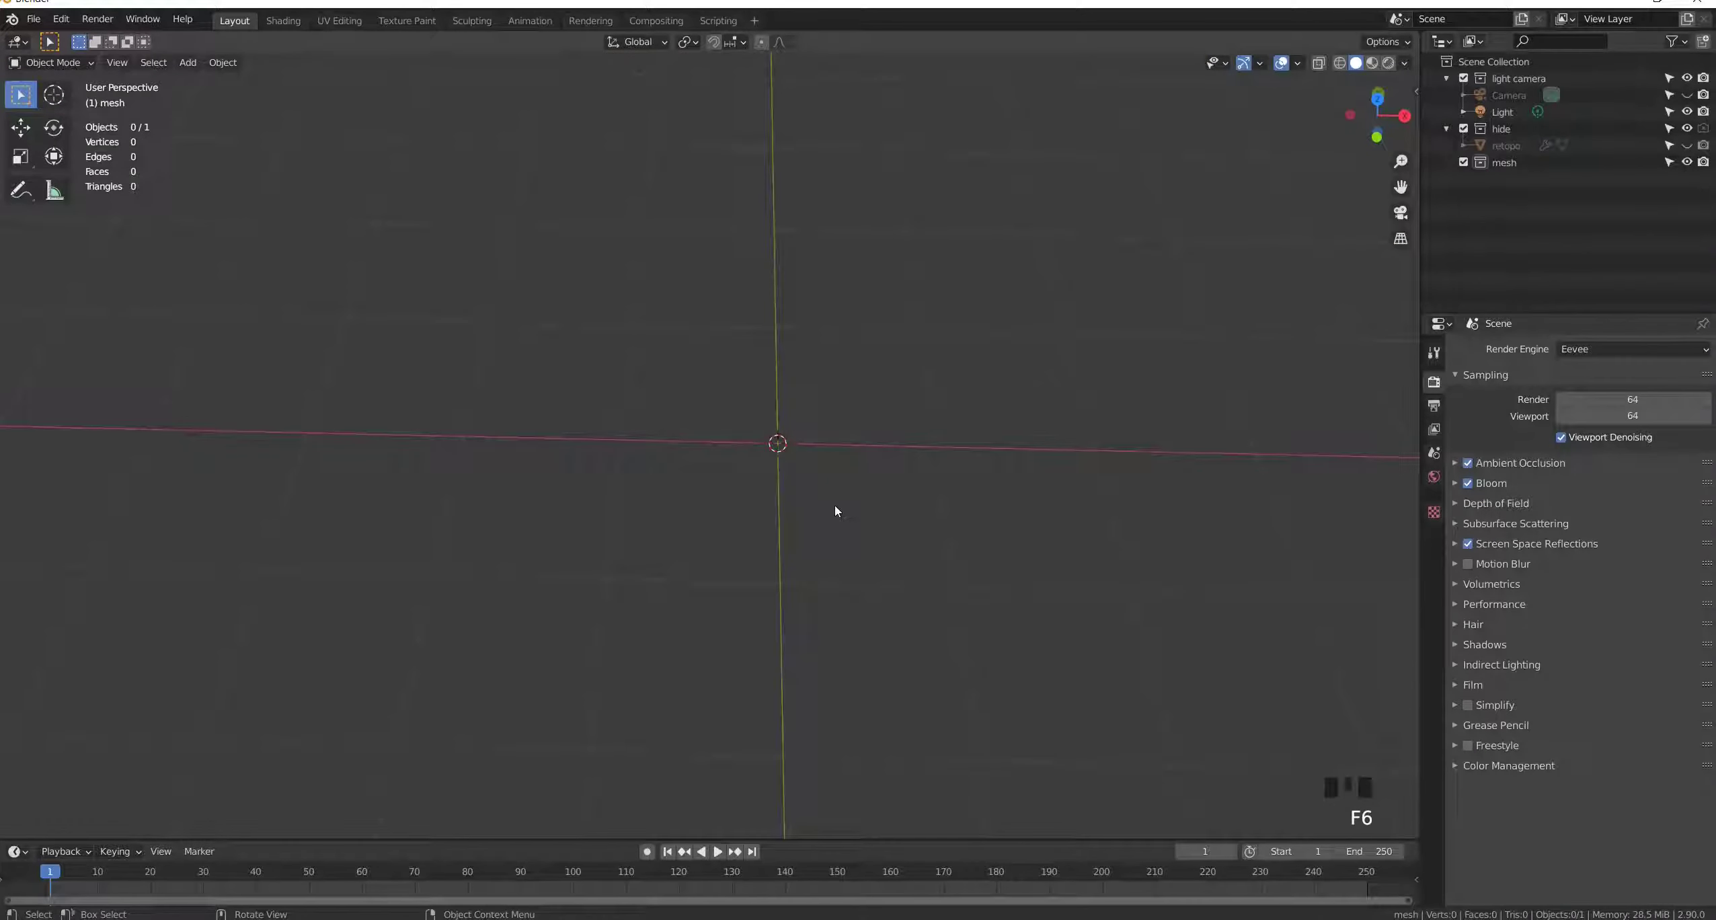
{"action": "key", "text": "shift+a"}
{"action": "mouse_move", "coordinate": [833, 506]}
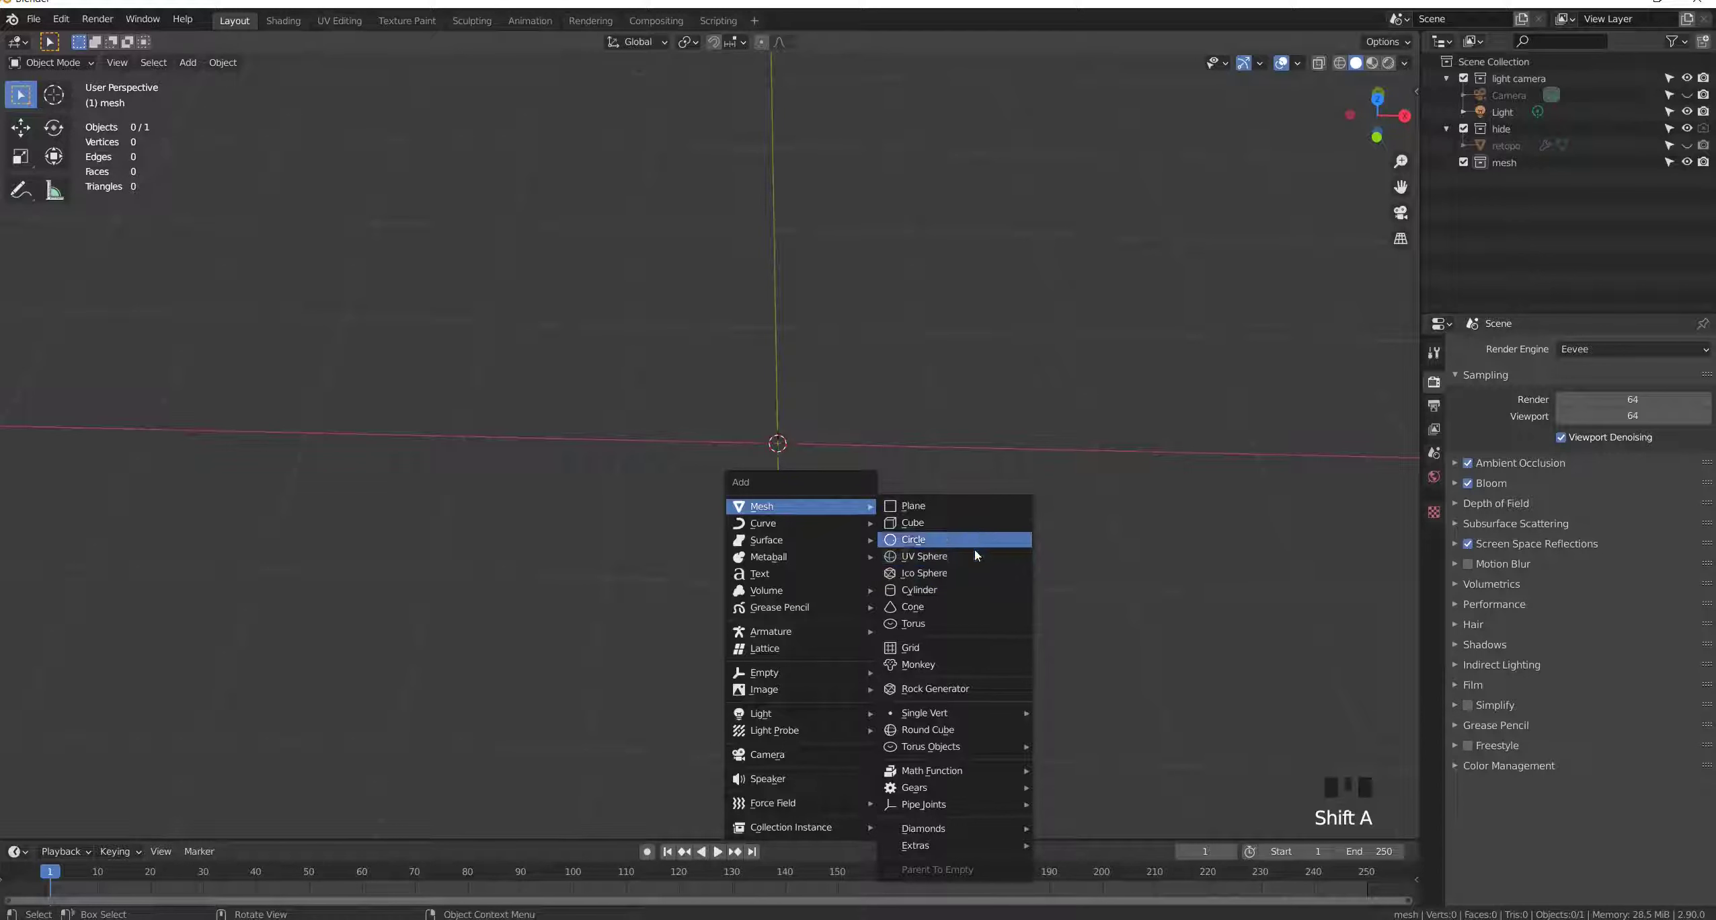
{"action": "left_click", "coordinate": [968, 622]}
{"action": "left_click", "coordinate": [231, 681]}
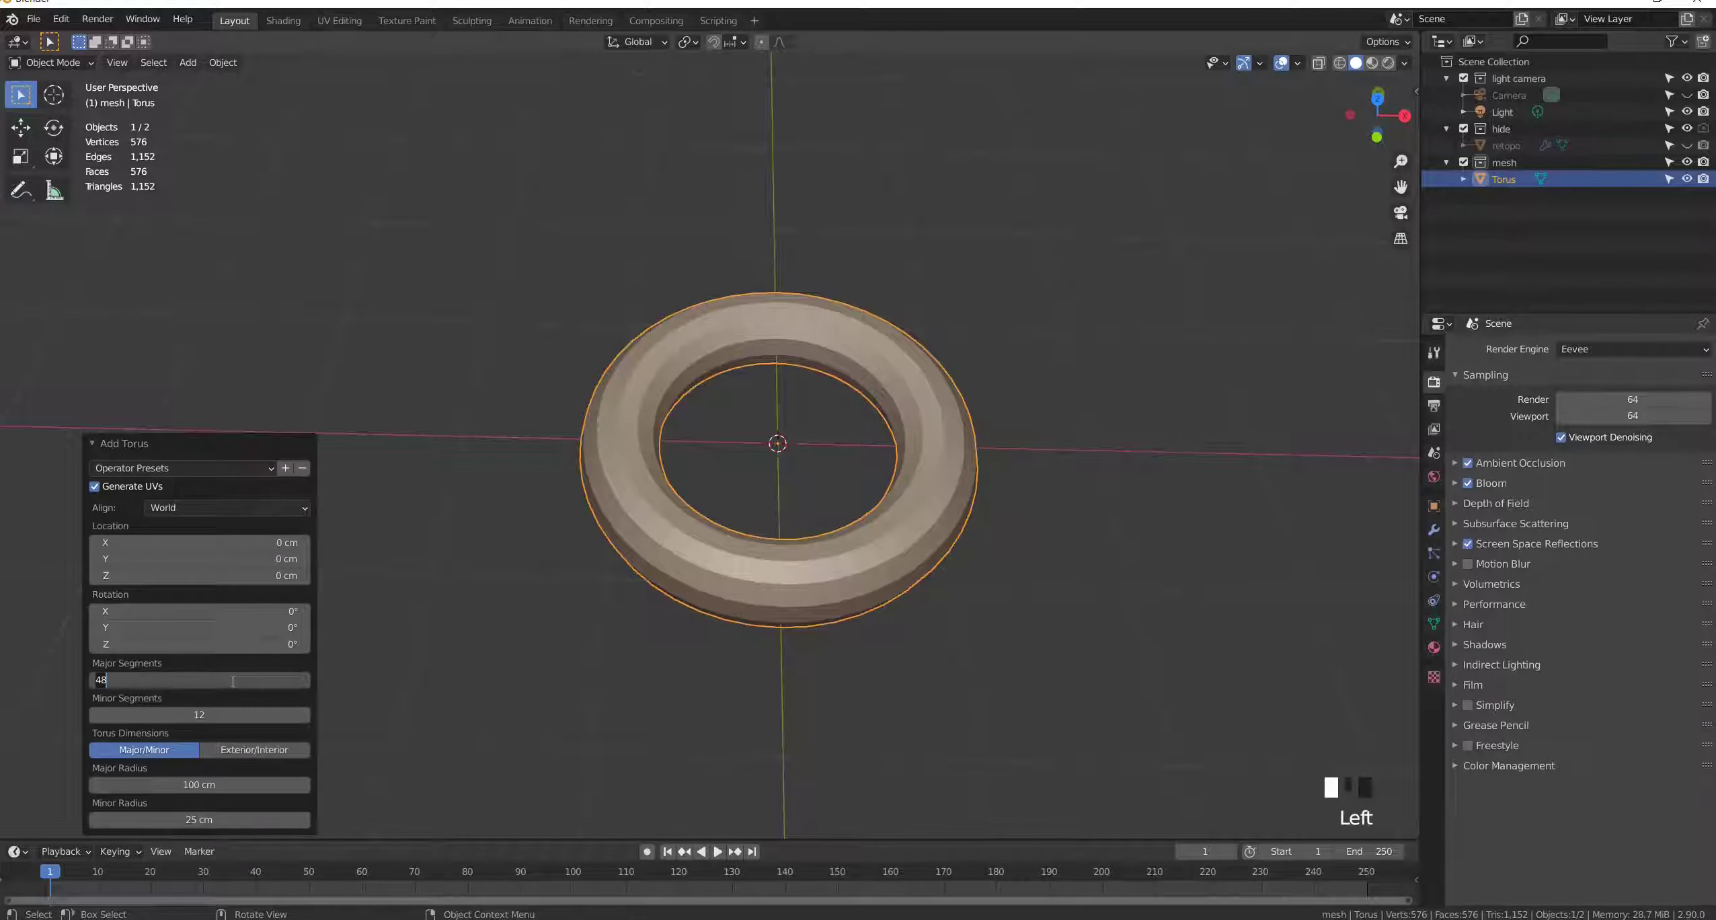
{"action": "type", "text": "10"}
{"action": "key", "text": "Return"}
{"action": "left_click", "coordinate": [238, 715]}
{"action": "type", "text": "8"}
{"action": "key", "text": "Return"}
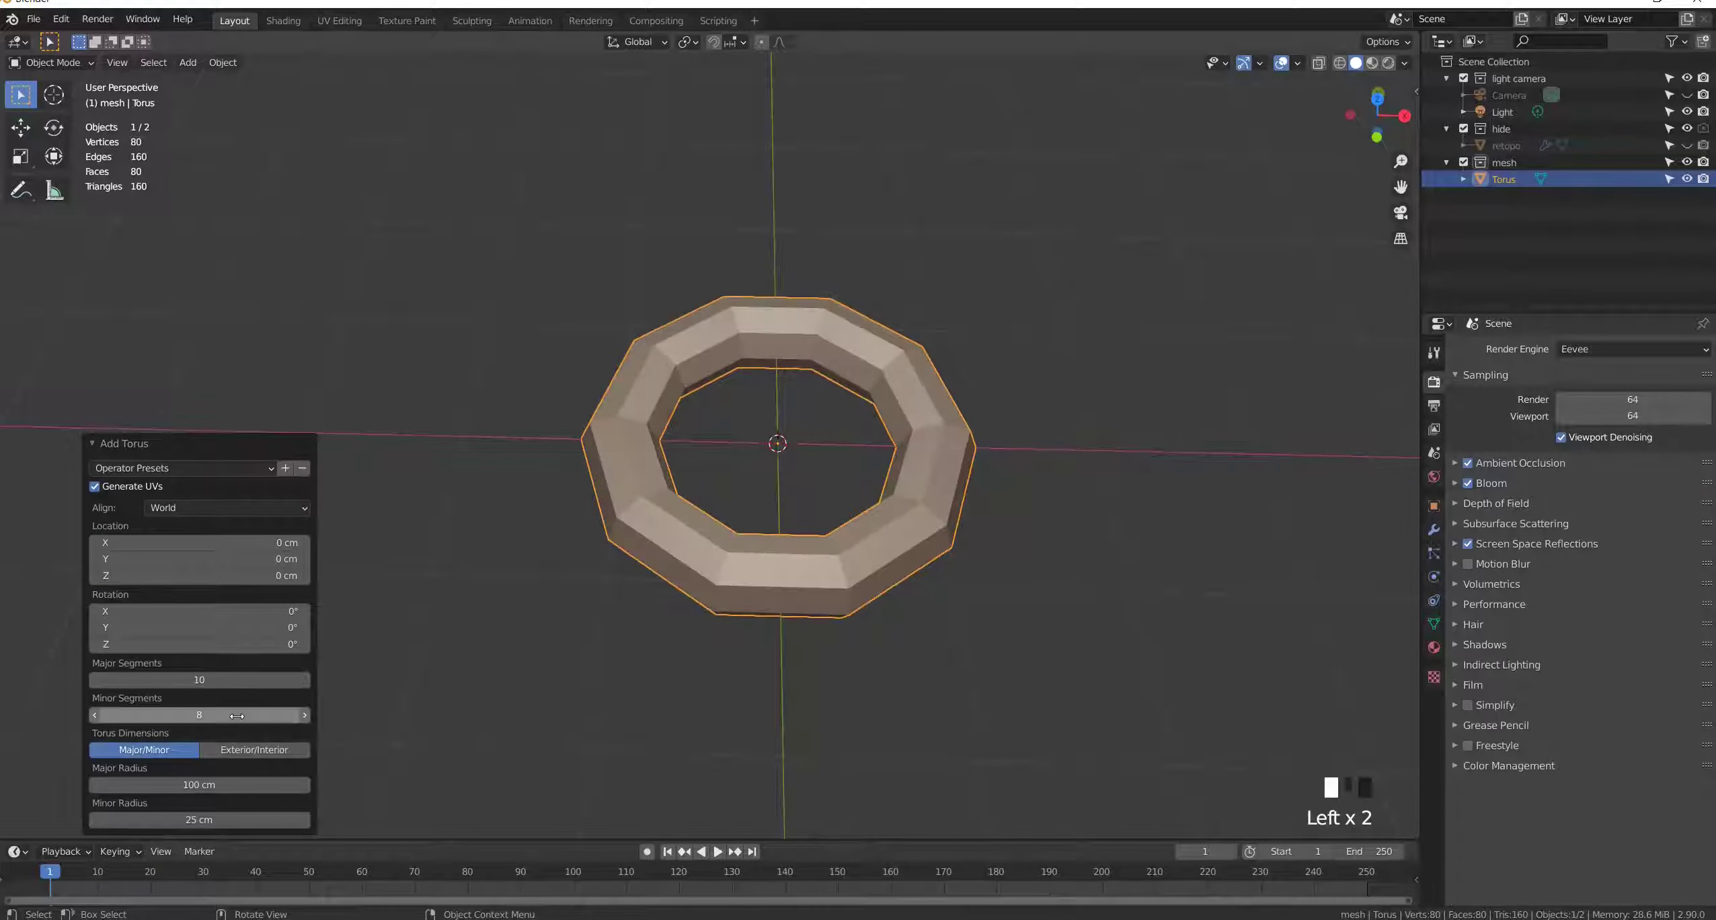
{"action": "left_click", "coordinate": [242, 820]}
{"action": "type", "text": "3"}
{"action": "key", "text": "Return"}
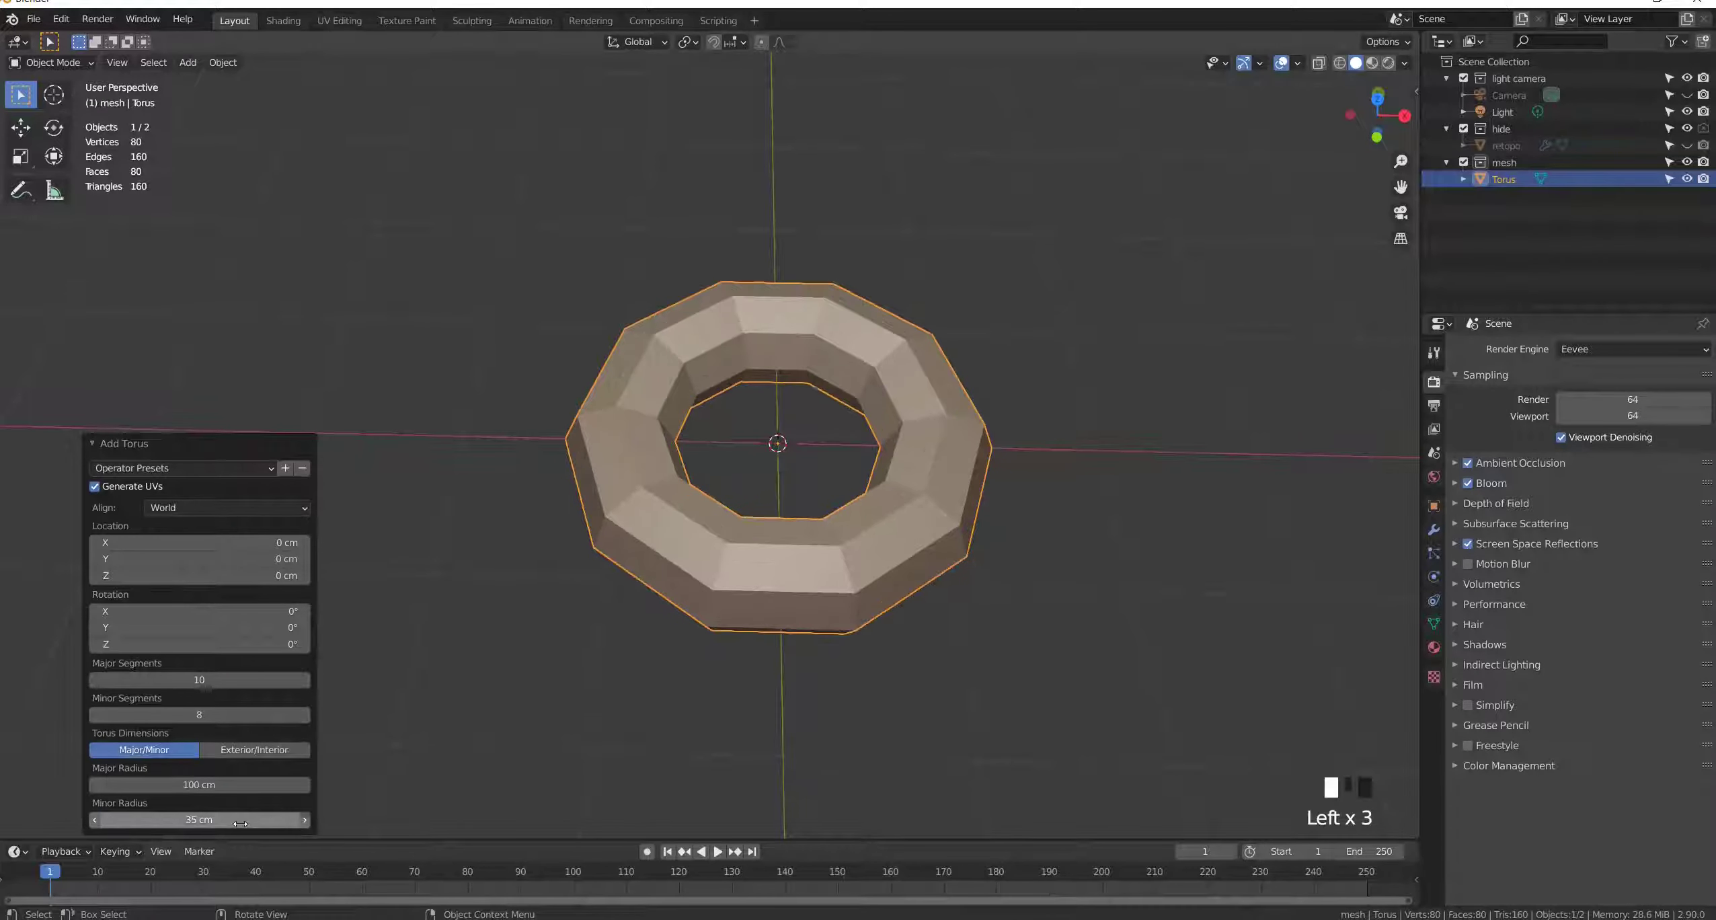
Step: Stretch the torus into an elongated chain link by moving its +X half about 74 cm along X in Edit Mode
{"action": "left_click", "coordinate": [755, 586]}
{"action": "key", "text": "Tab"}
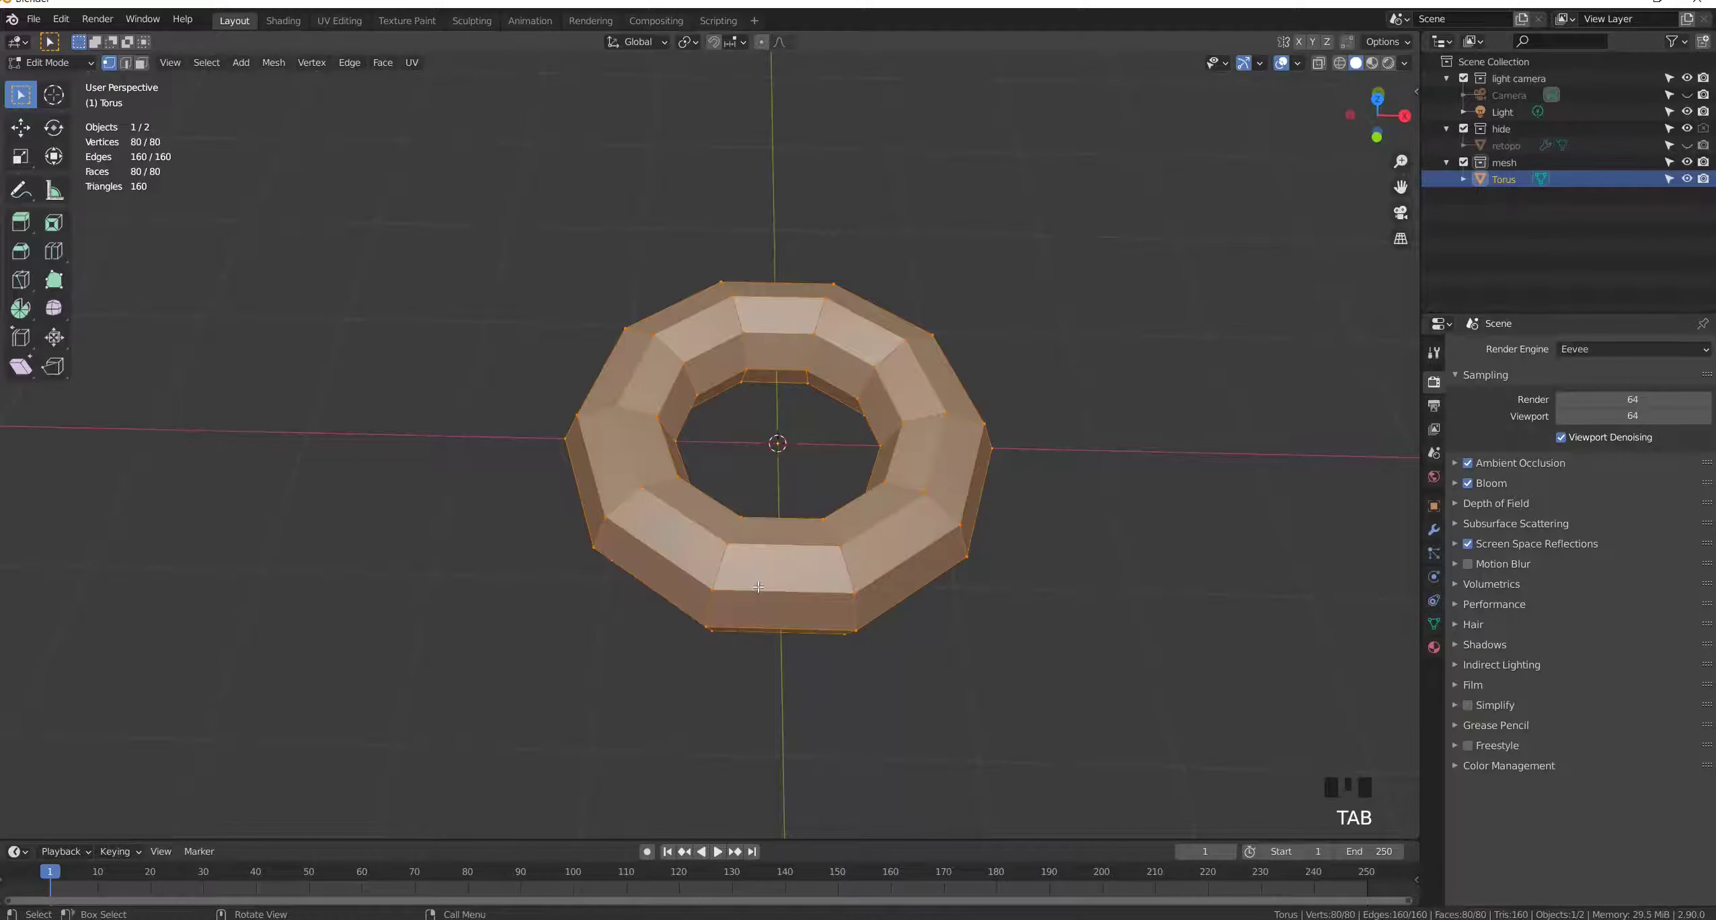
{"action": "key", "text": "apostrophe"}
{"action": "key", "text": "alt+z"}
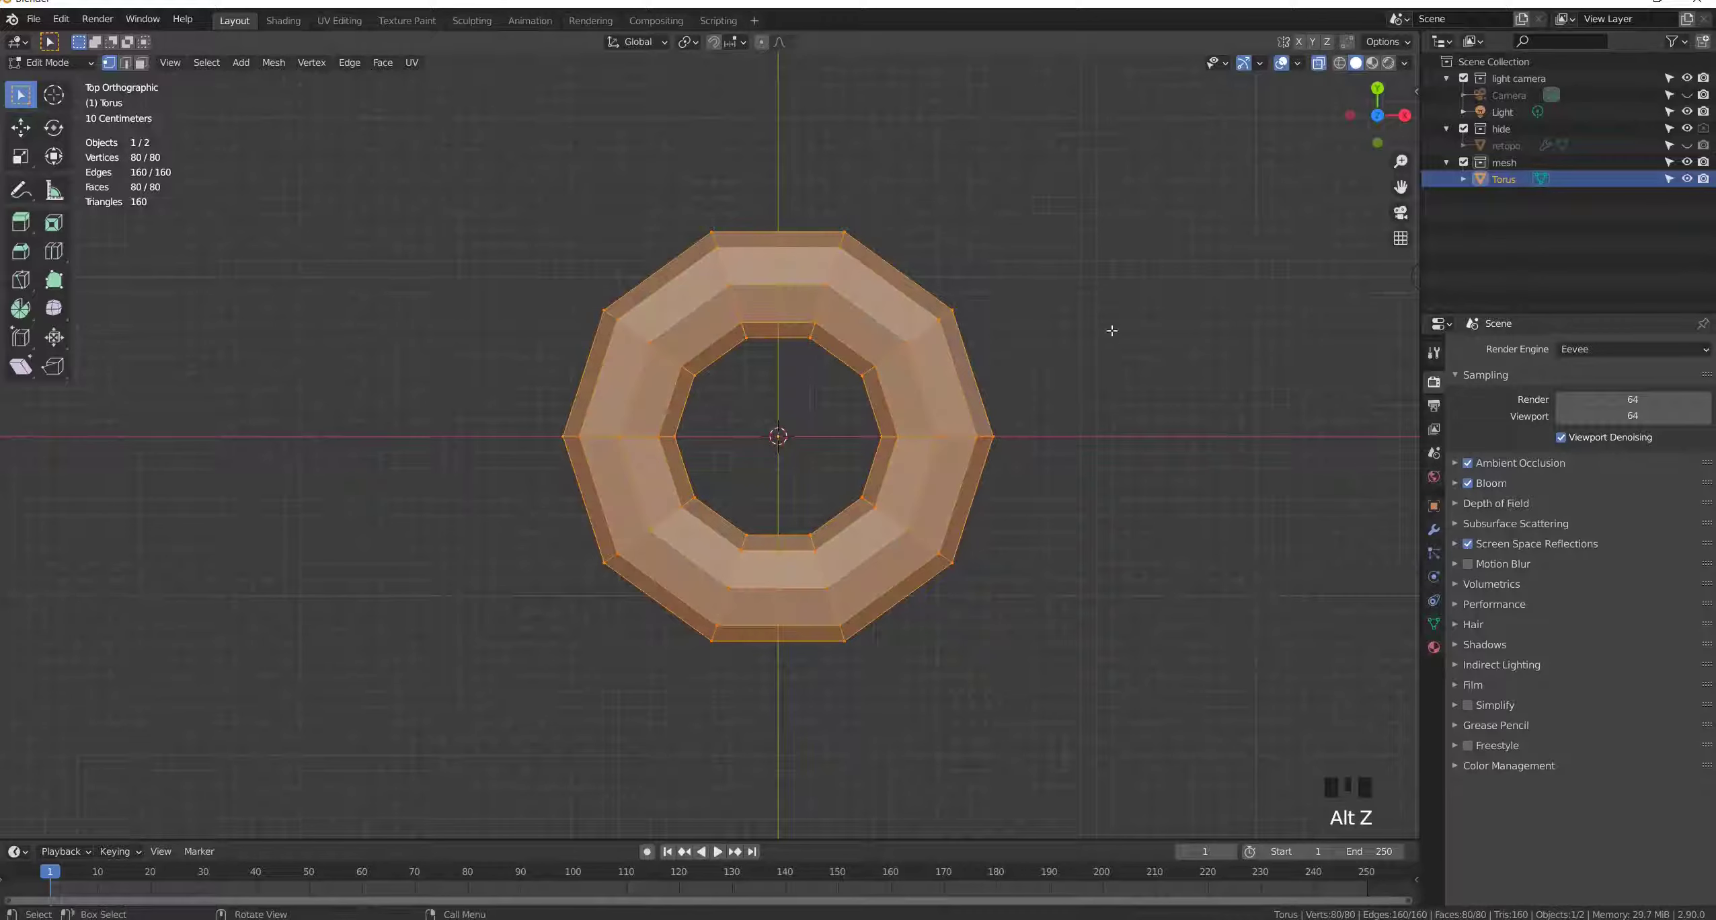
{"action": "left_click_drag", "start_coordinate": [1051, 119], "coordinate": [783, 732]}
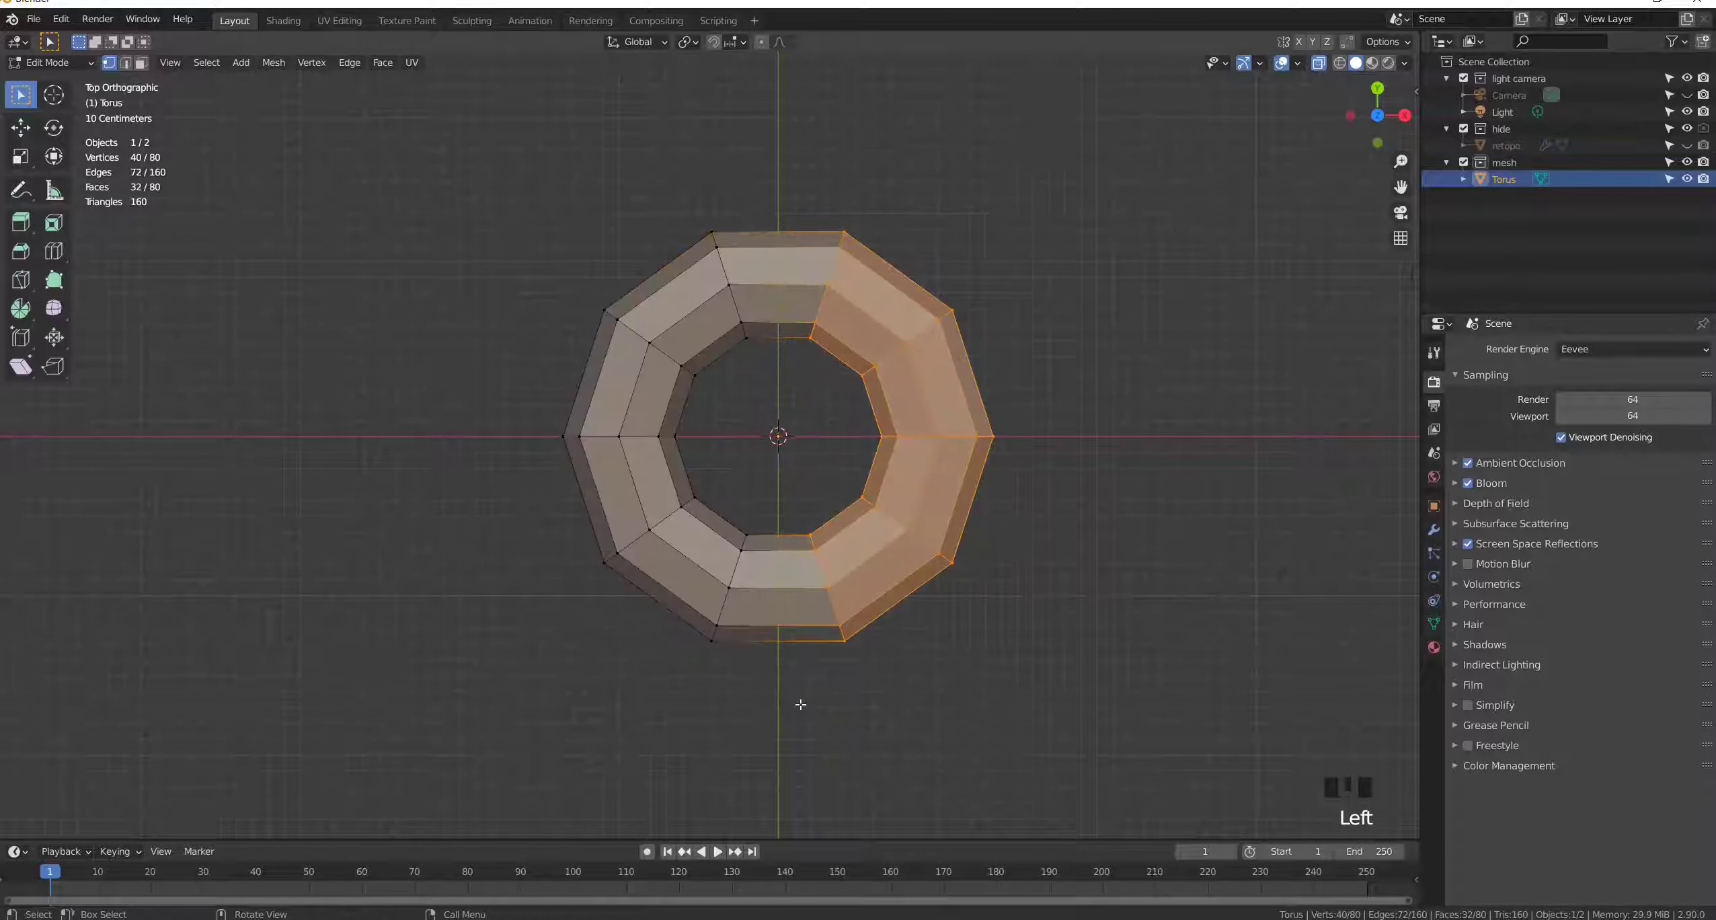
{"action": "key", "text": "g"}
{"action": "key", "text": "x"}
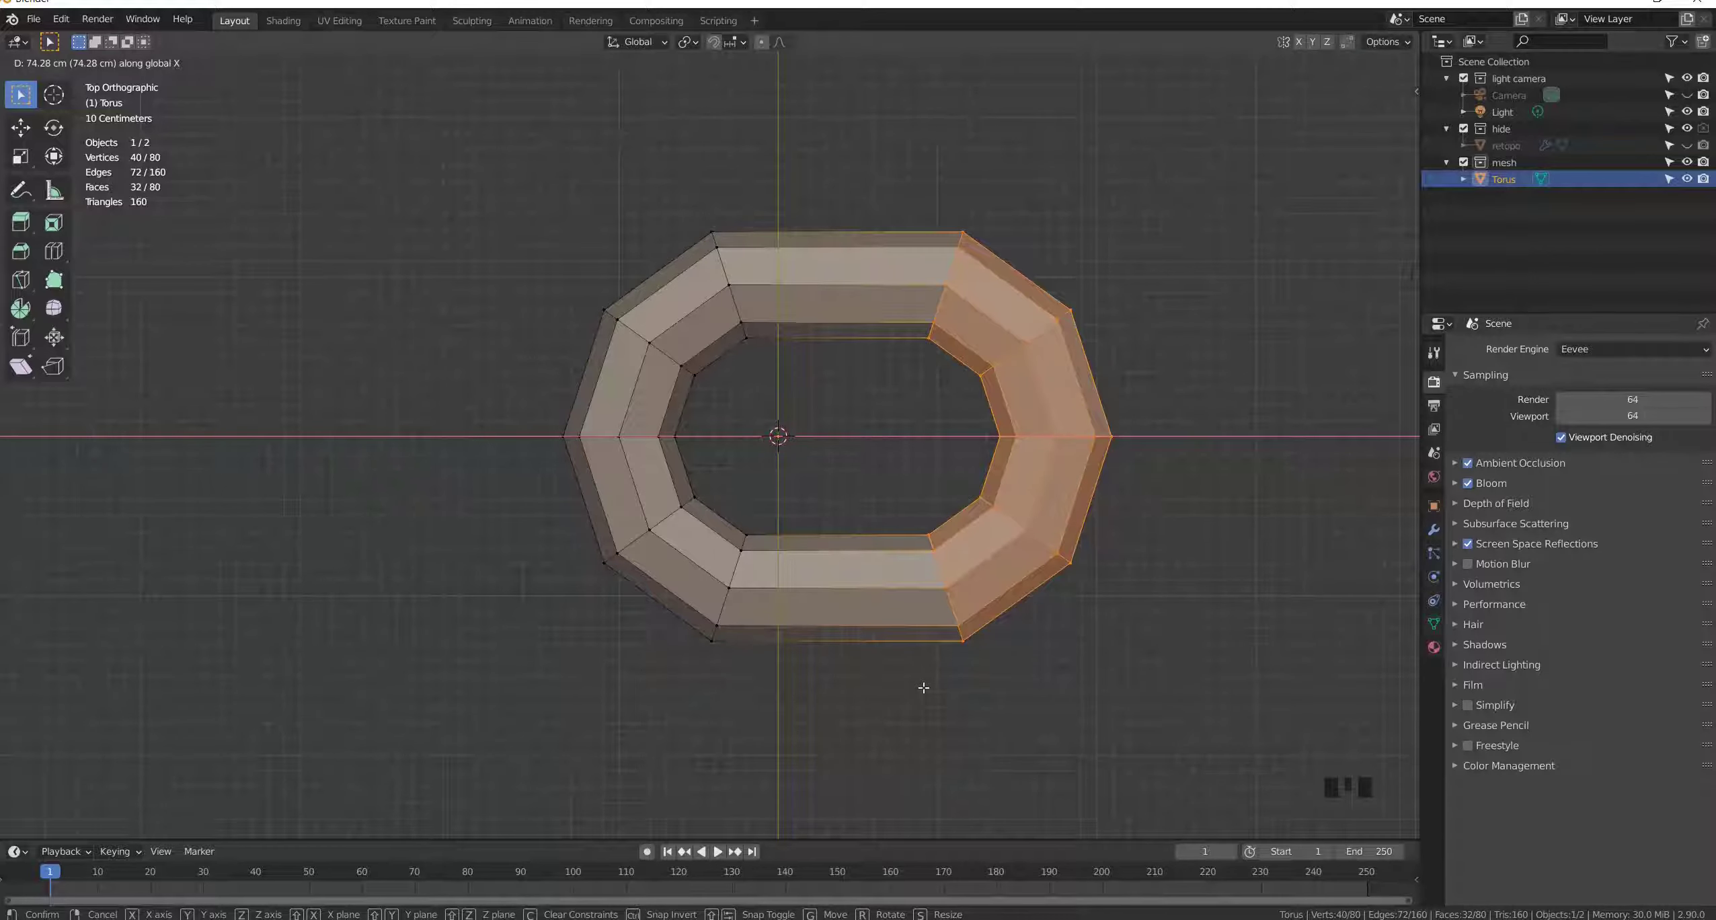
{"action": "left_click", "coordinate": [924, 689]}
{"action": "key", "text": "Tab"}
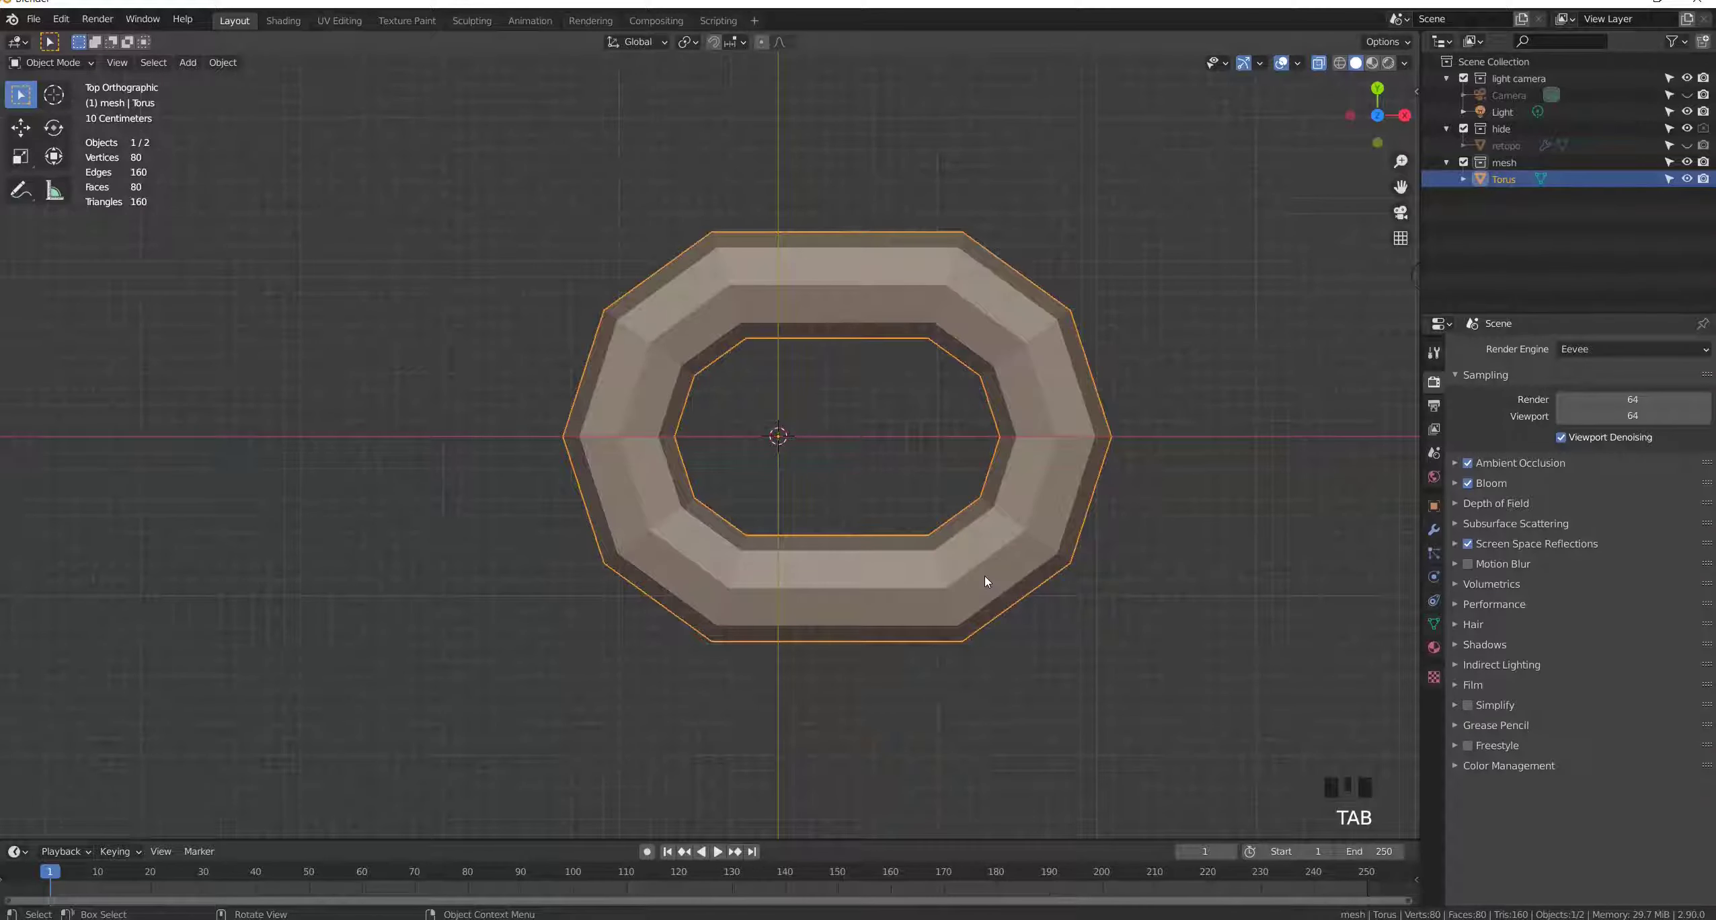
{"action": "key", "text": "alt+z"}
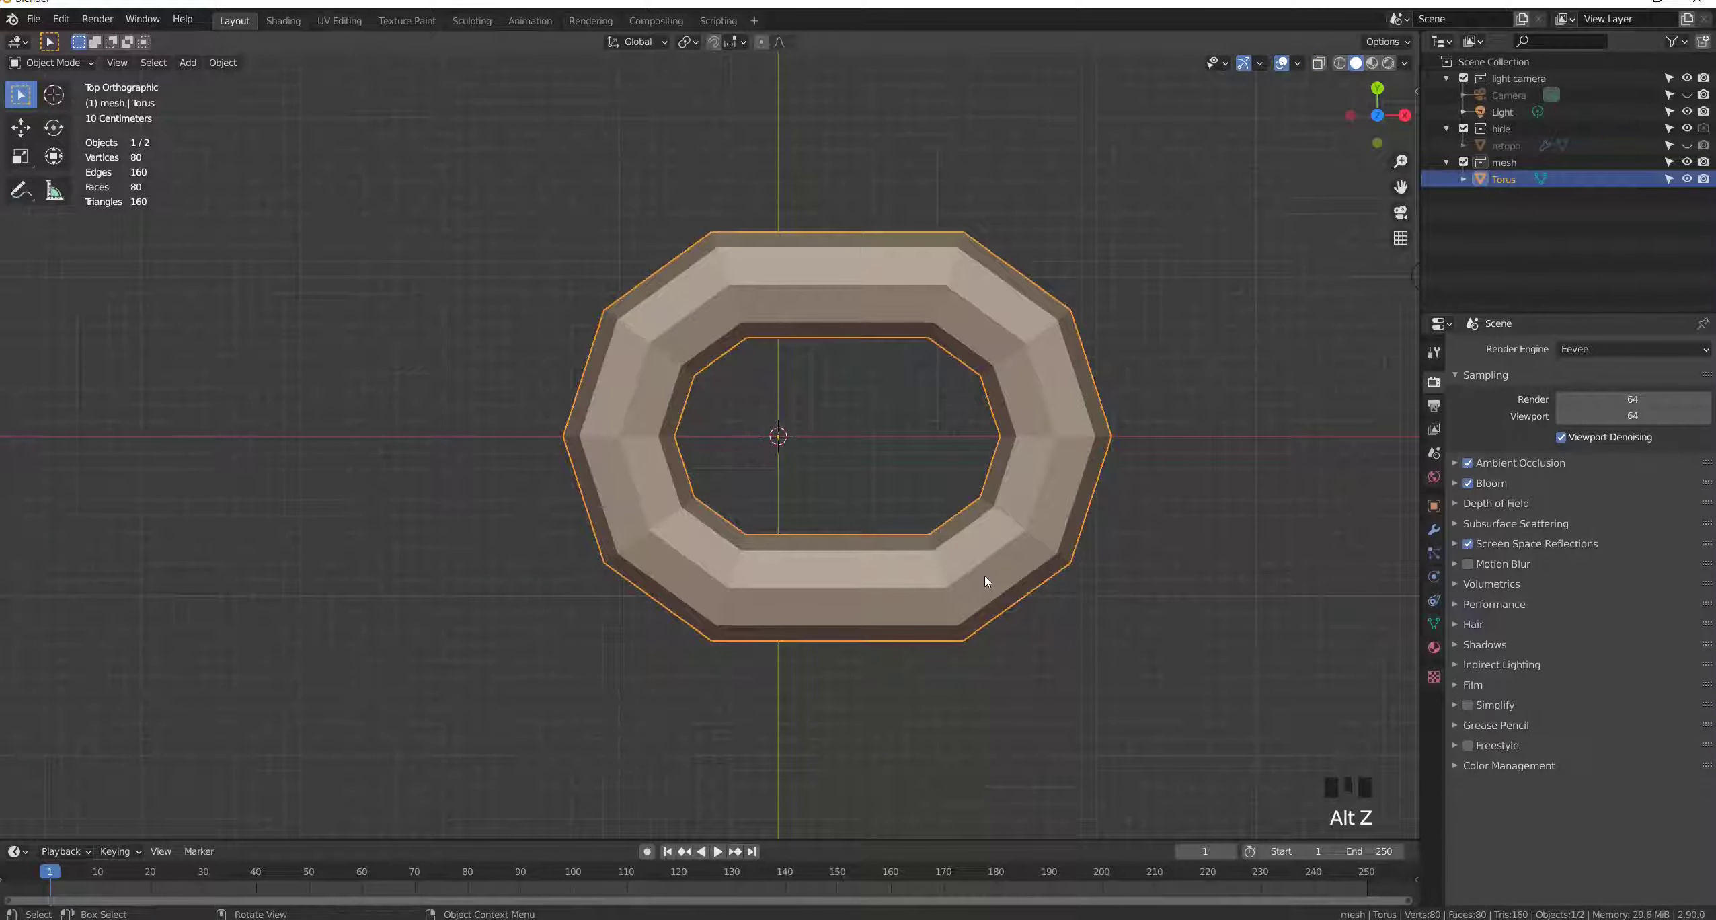
Step: Centre the link's mesh on its origin using Geometry to Origin
{"action": "right_click", "coordinate": [984, 577]}
{"action": "mouse_move", "coordinate": [972, 625]}
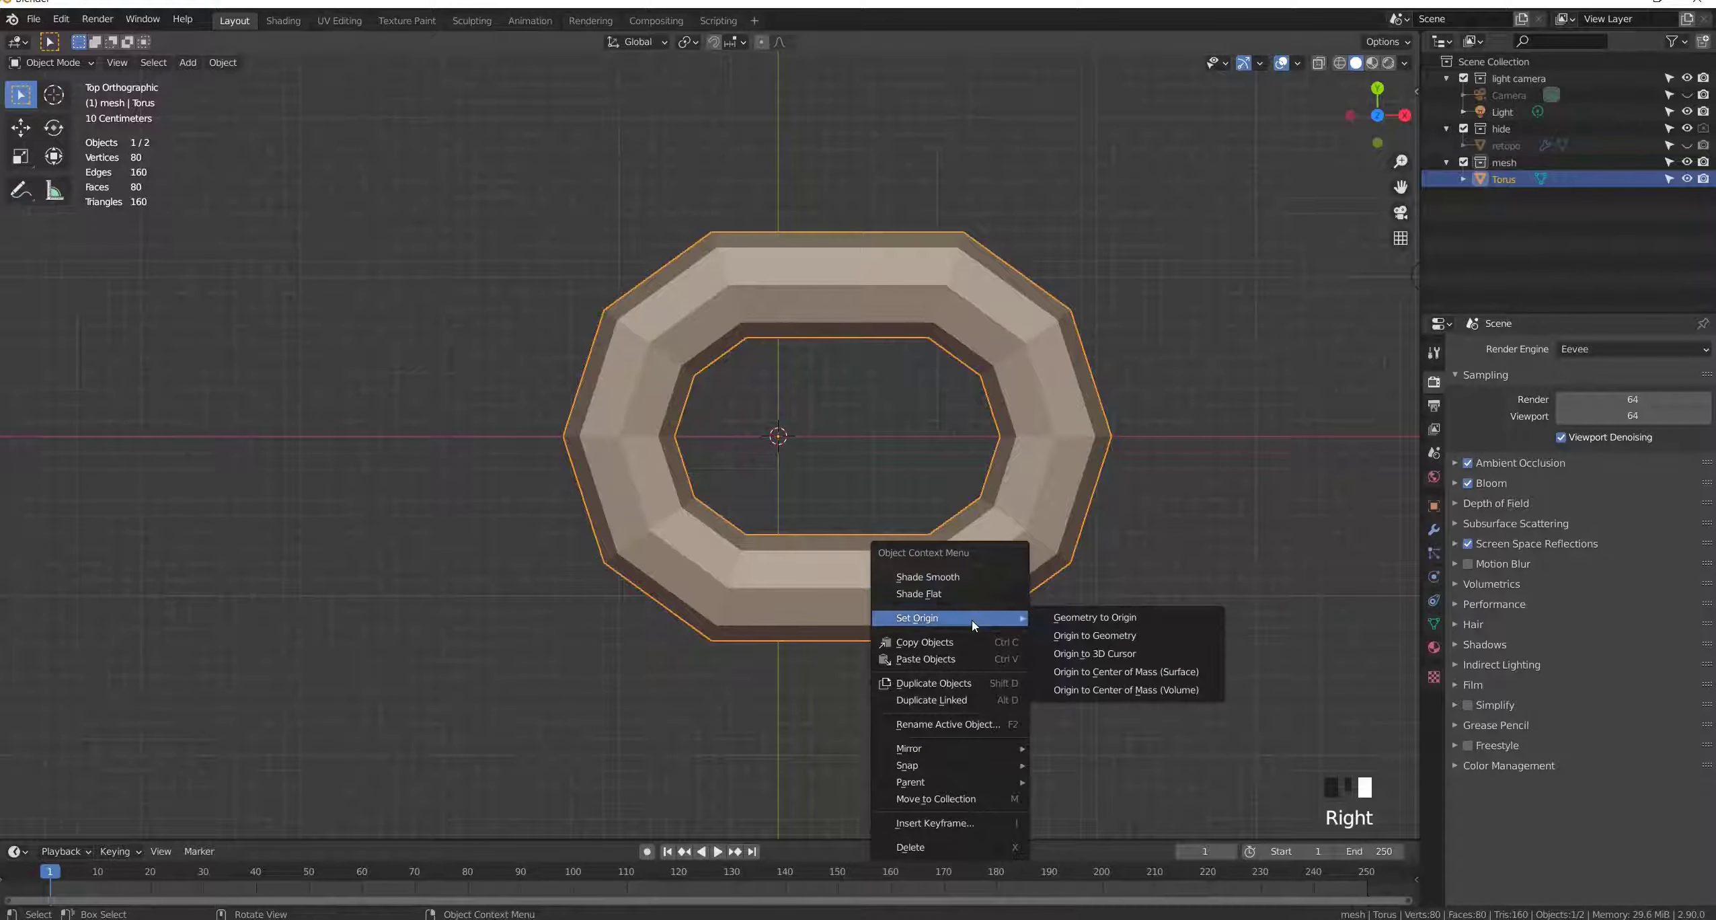
{"action": "left_click", "coordinate": [1067, 617]}
{"action": "left_click", "coordinate": [1049, 681]}
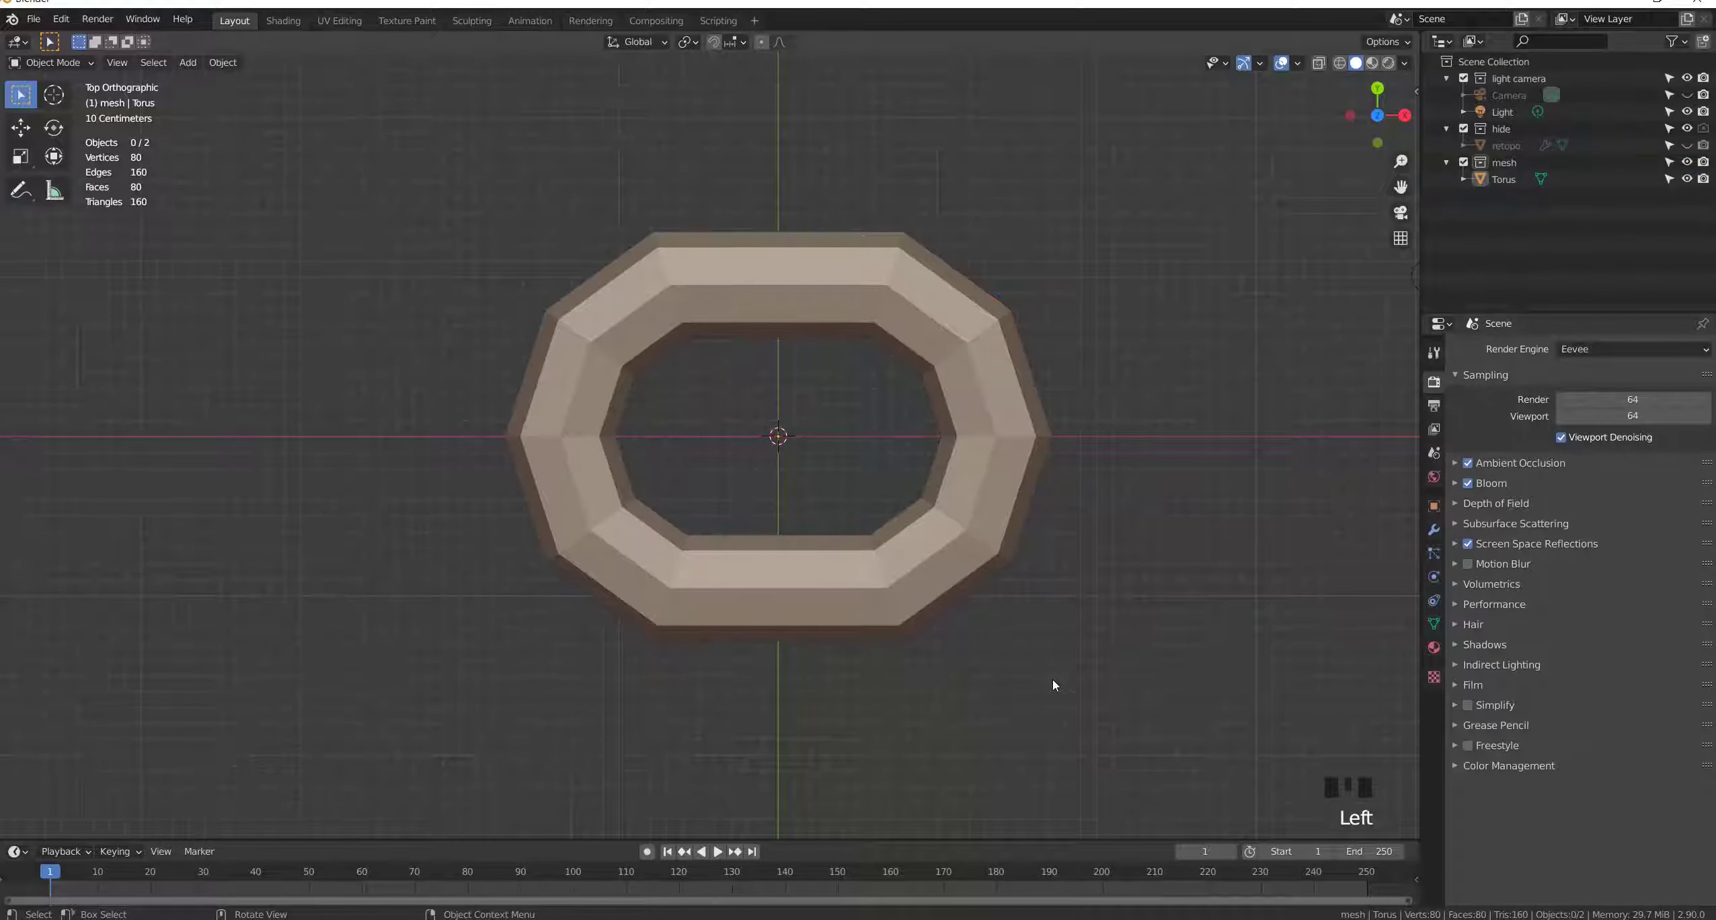
Step: Add a plane at the world origin and parent the torus to it as Object
{"action": "key", "text": "shift+a"}
{"action": "left_click", "coordinate": [1013, 583]}
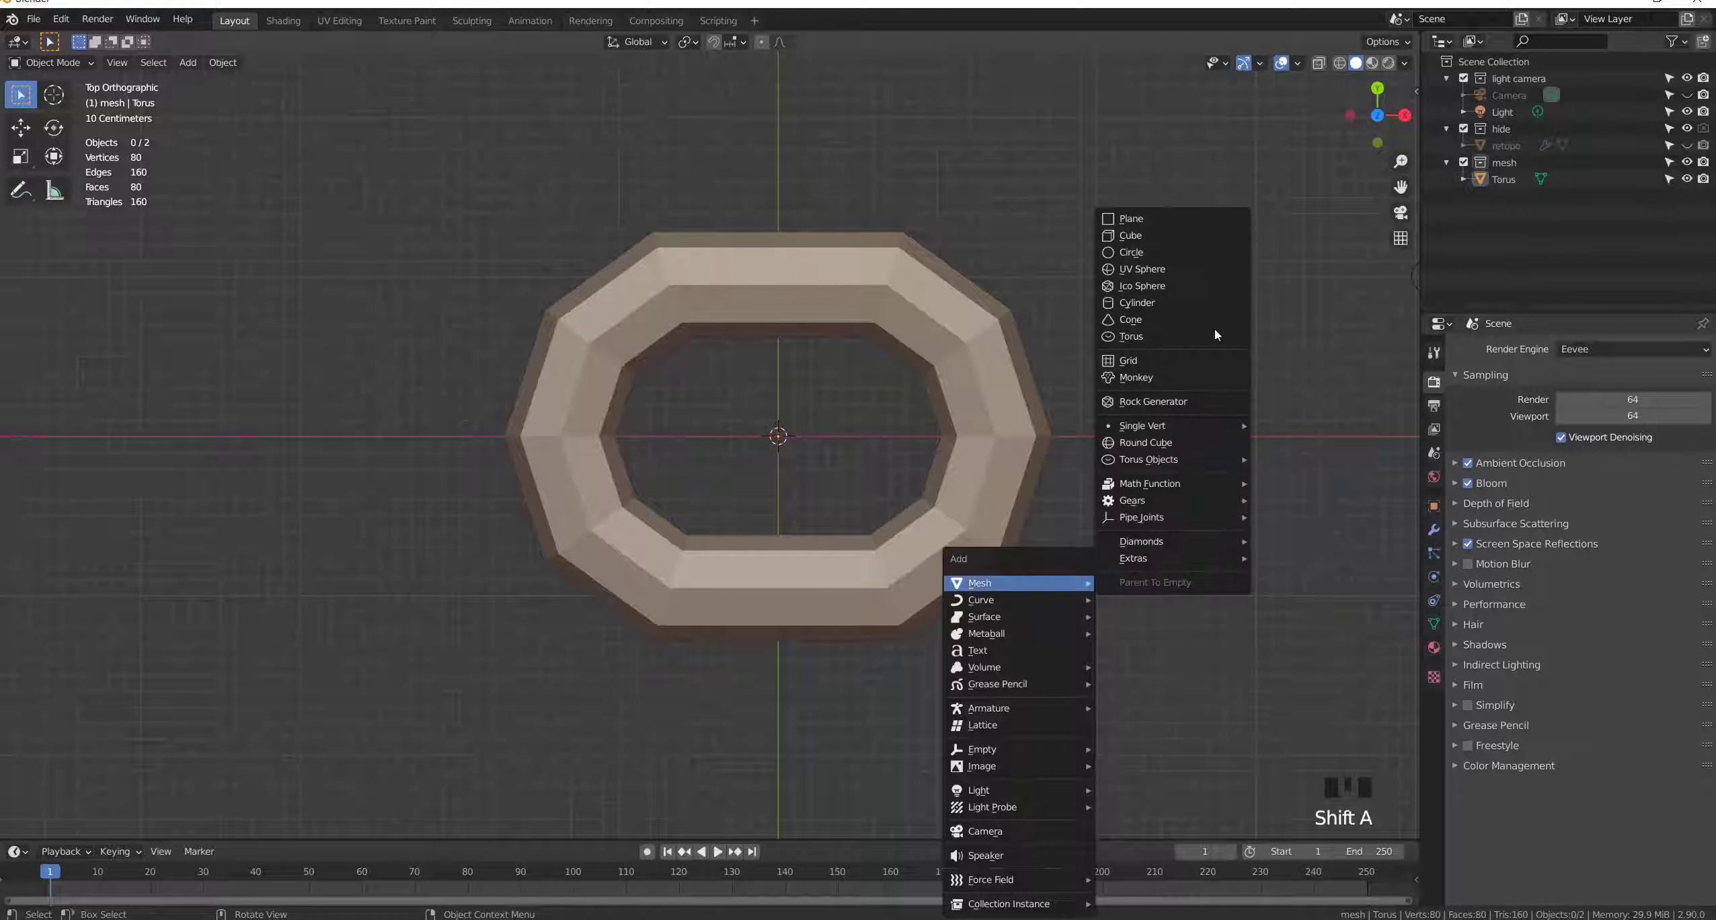
{"action": "left_click", "coordinate": [1194, 212]}
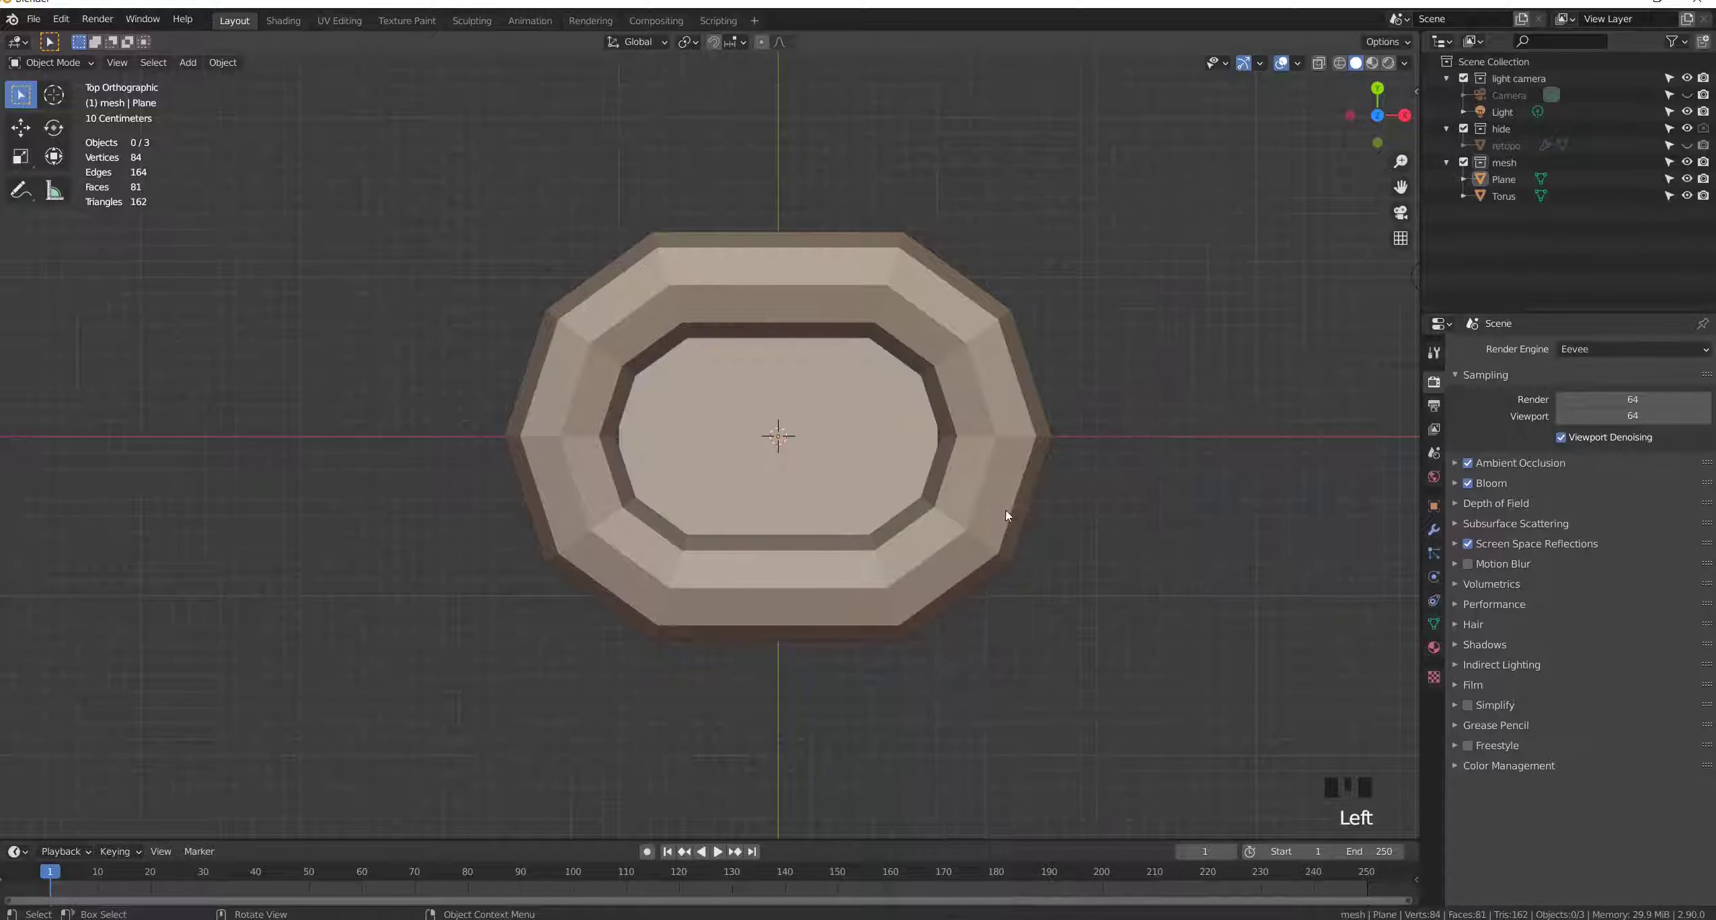
{"action": "left_click", "coordinate": [854, 482], "text": "shift"}
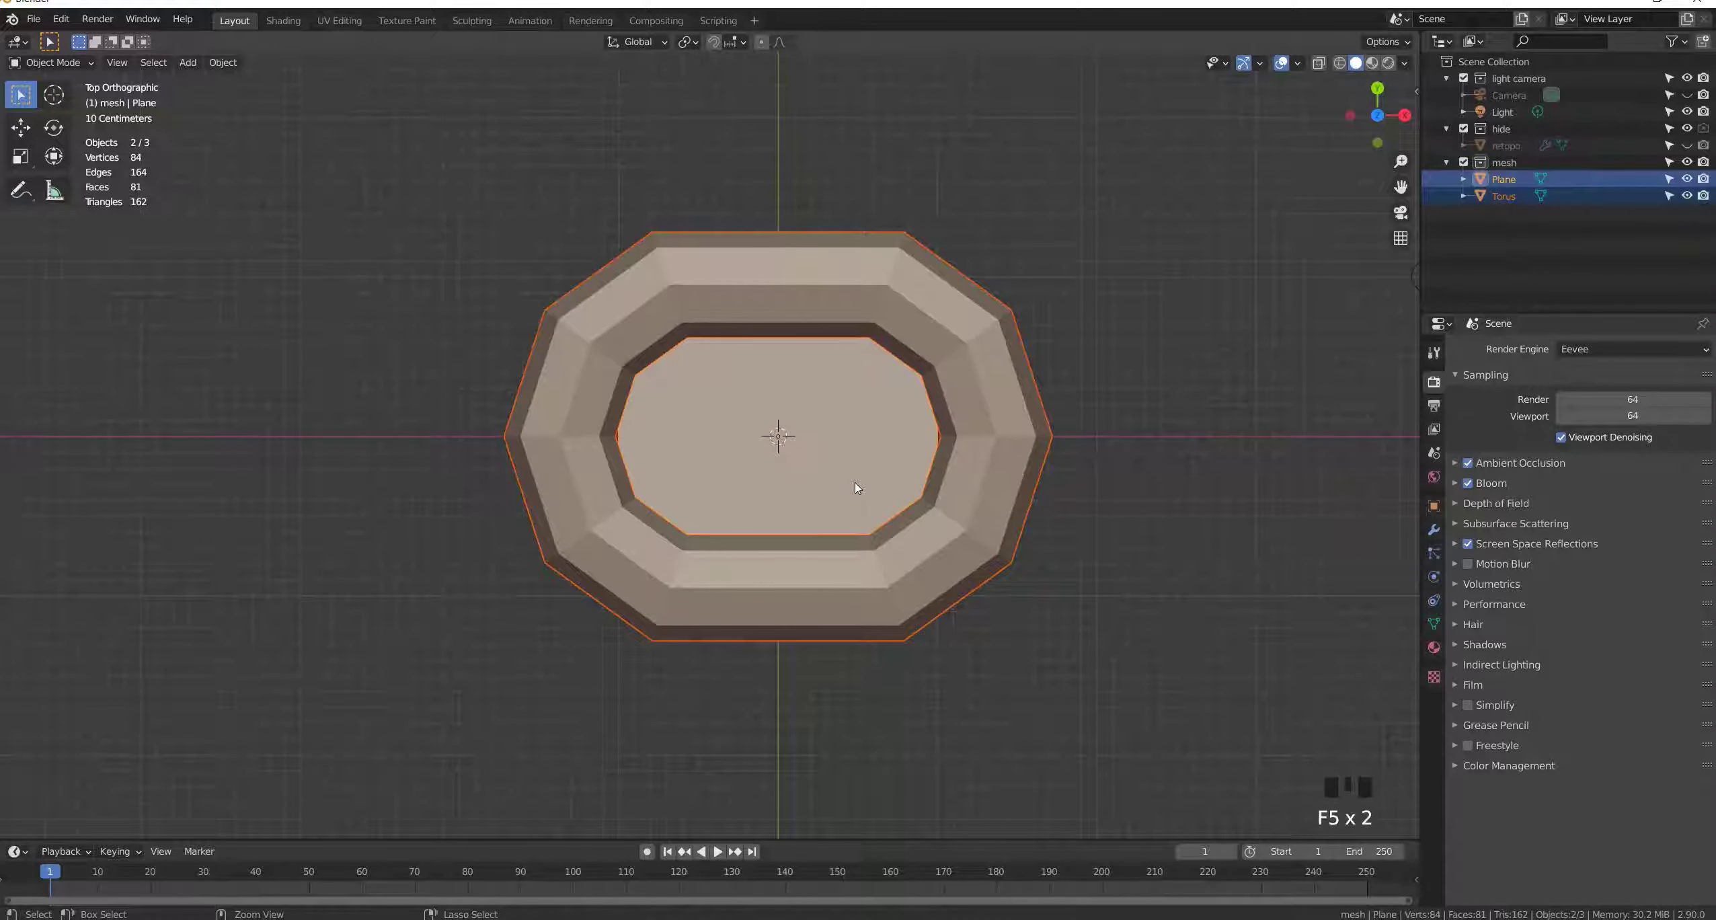
{"action": "key", "text": "ctrl+p"}
{"action": "left_click", "coordinate": [854, 482]}
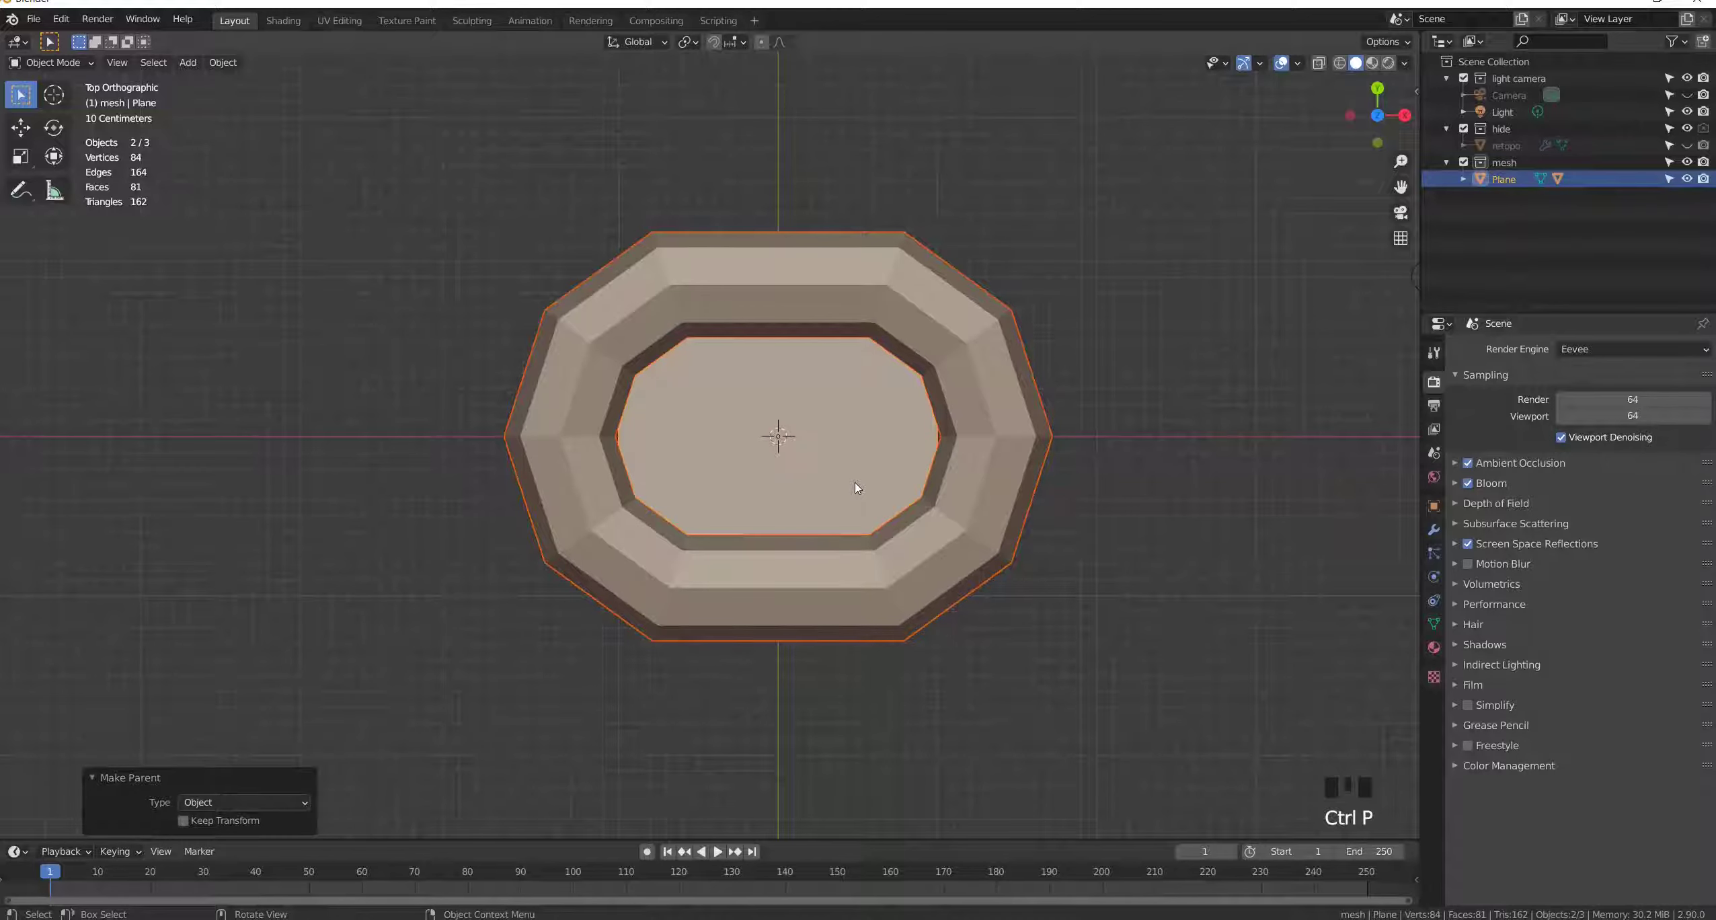
Step: Set the plane's object instancing to Faces
{"action": "left_click", "coordinate": [1146, 477]}
{"action": "left_click", "coordinate": [970, 455]}
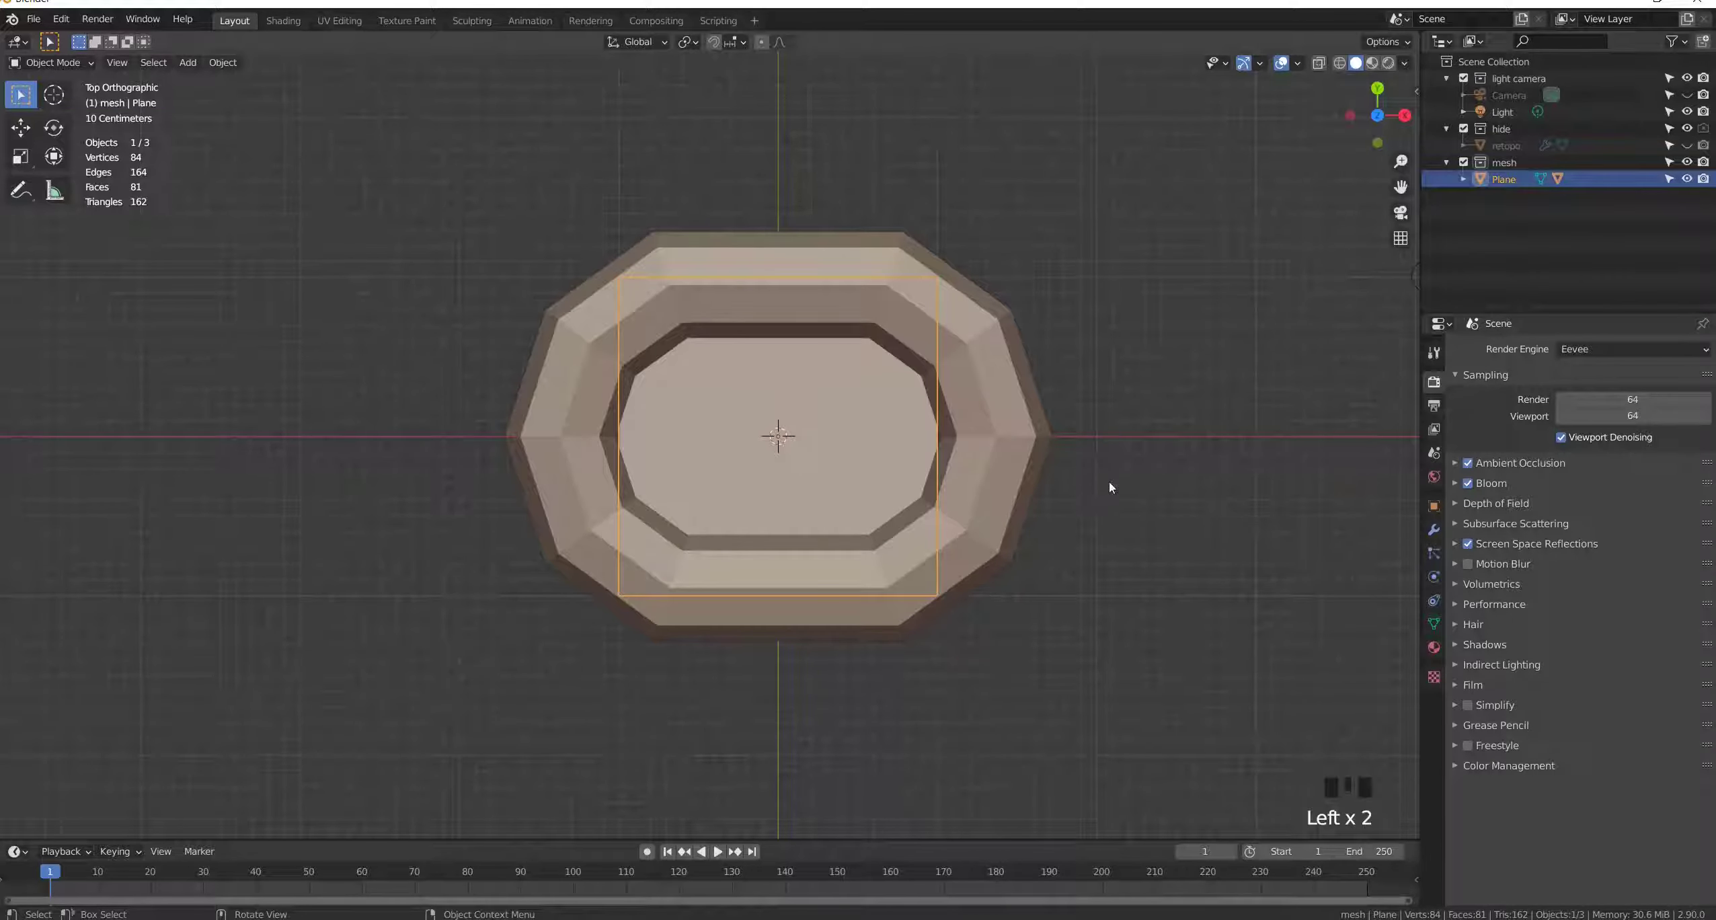
{"action": "left_click", "coordinate": [1433, 506]}
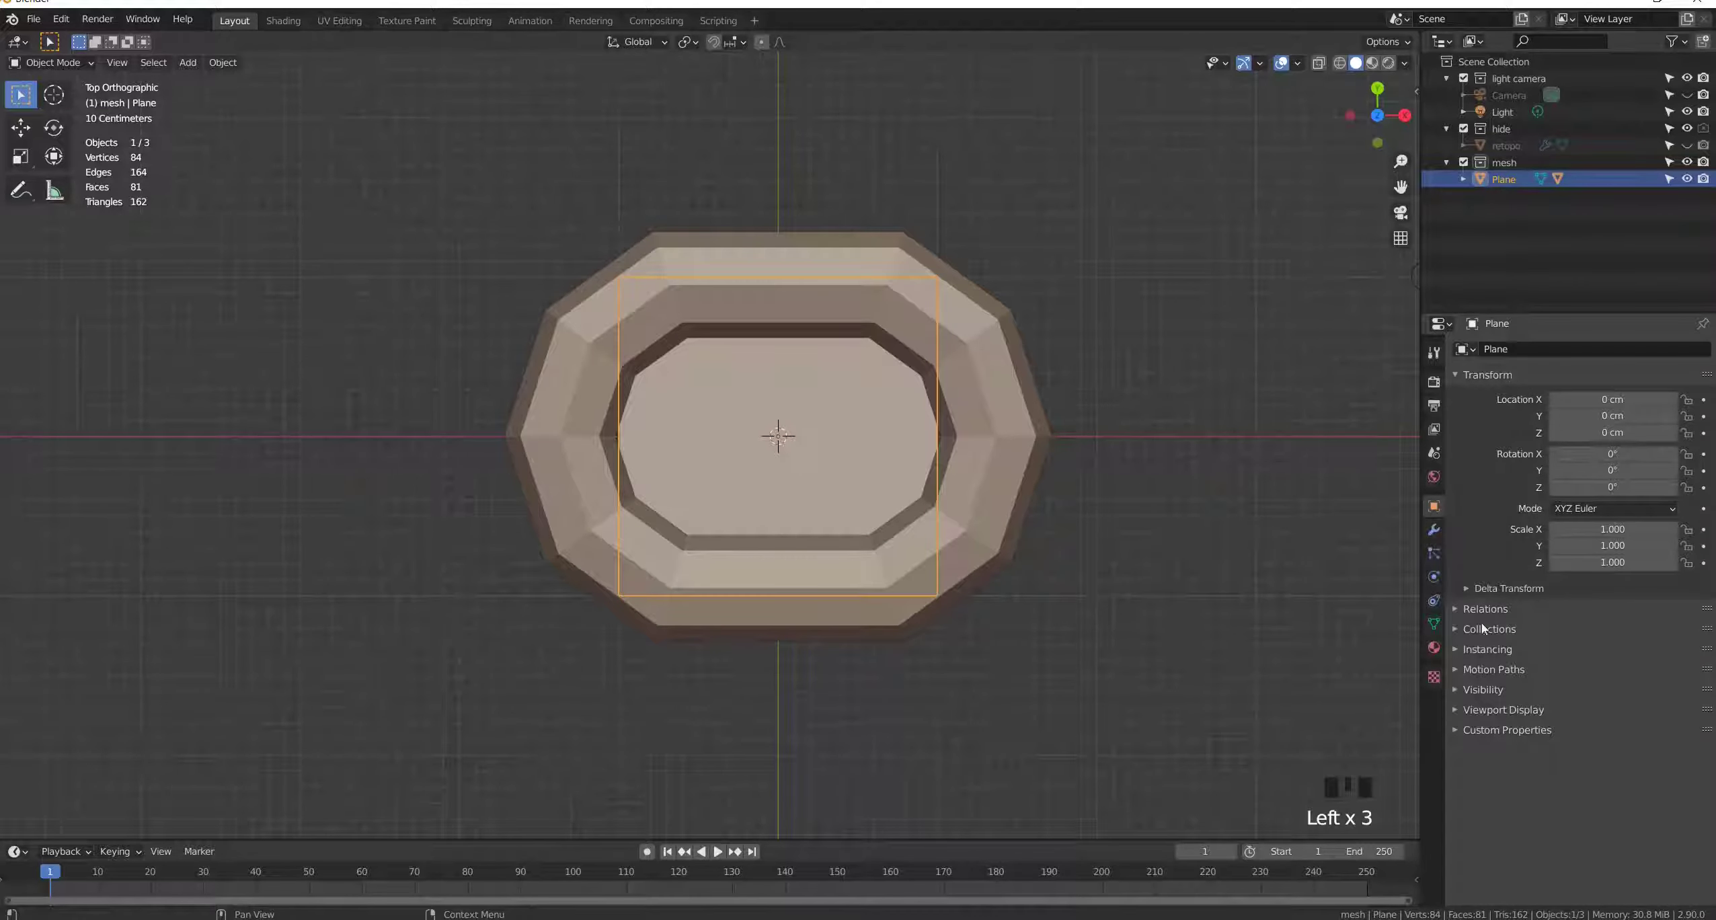
{"action": "left_click", "coordinate": [1456, 648]}
{"action": "left_click", "coordinate": [1659, 672]}
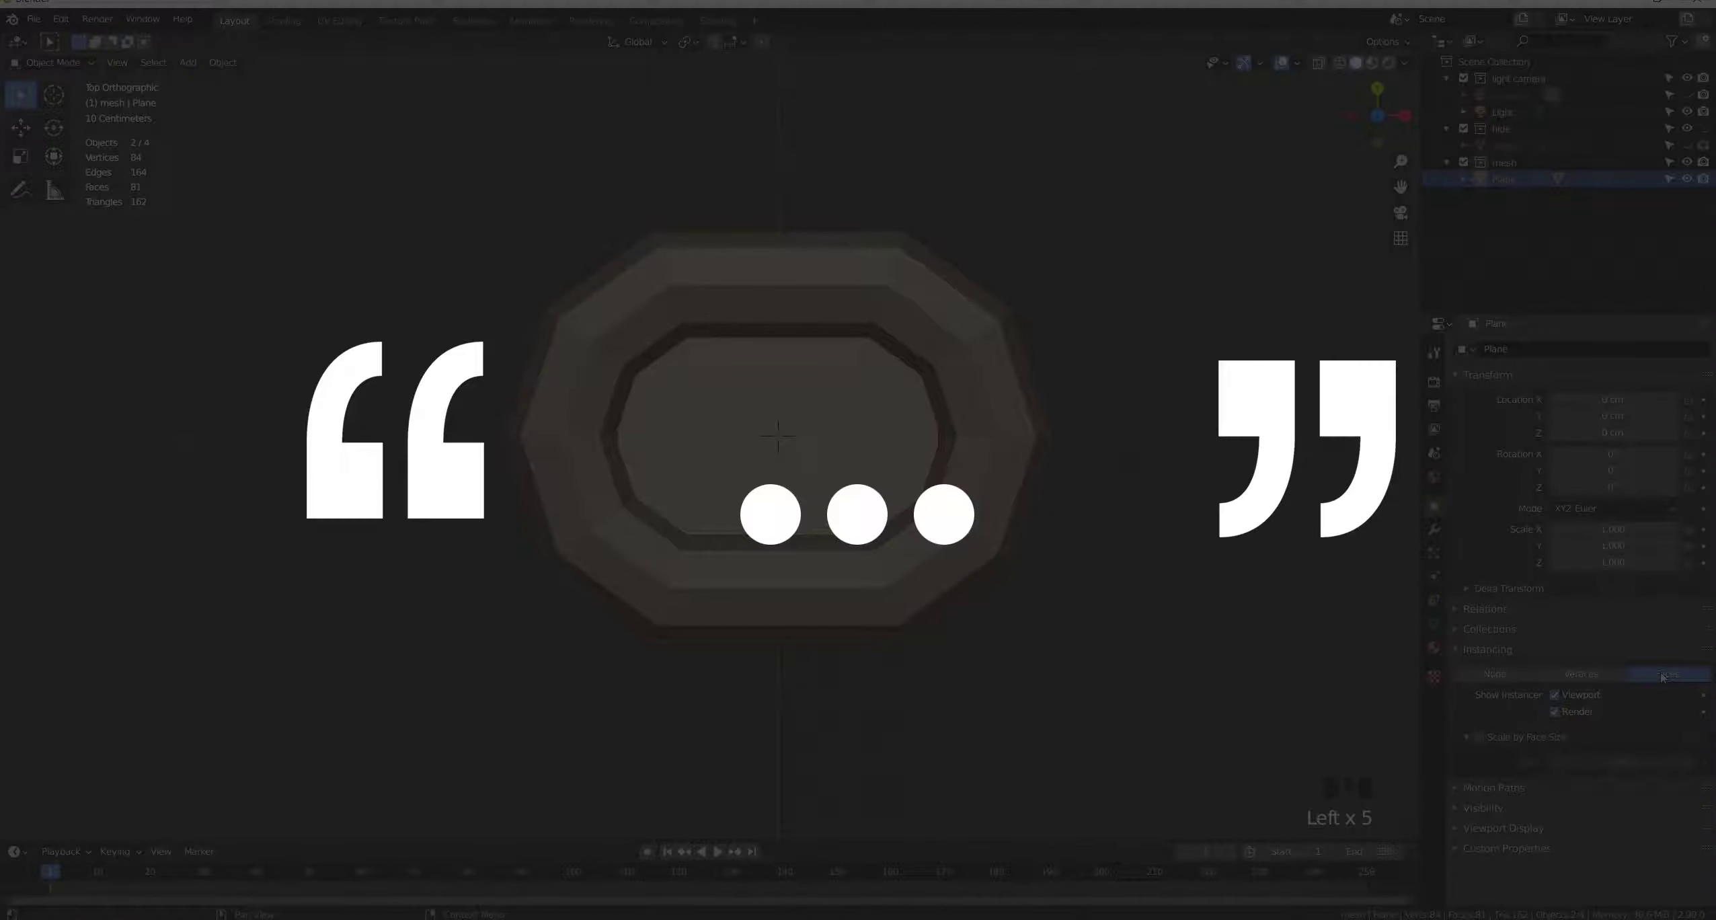
Step: Move the plane's mesh 170 cm along X in Edit Mode
{"action": "key", "text": "Tab"}
{"action": "key", "text": "g"}
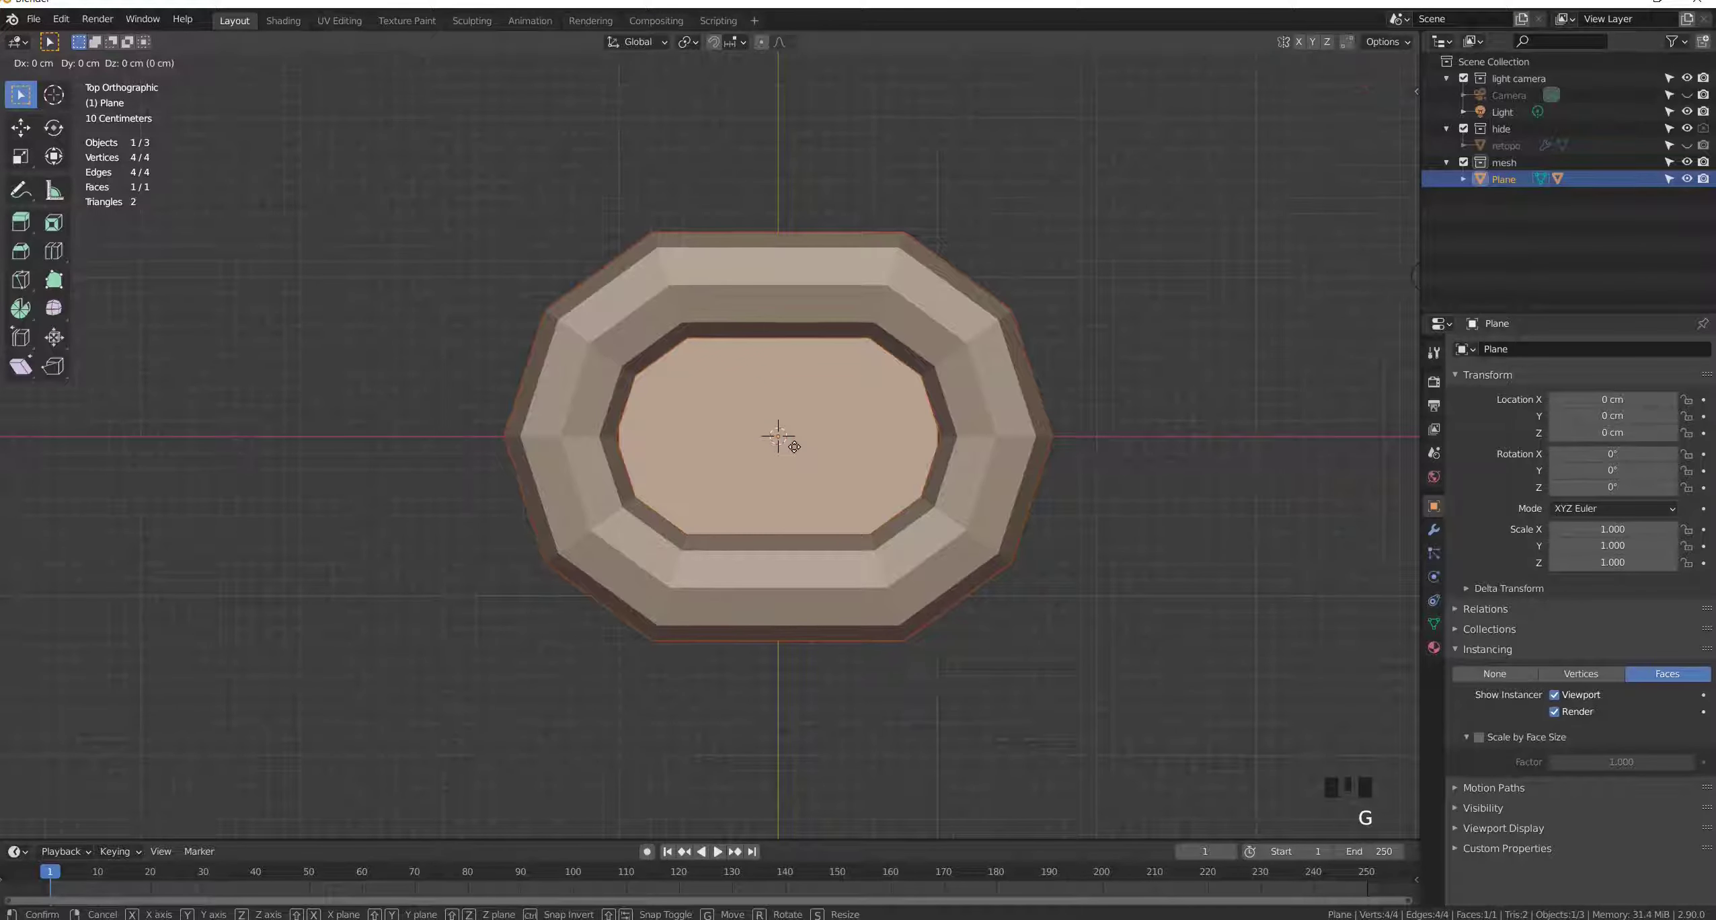
{"action": "key", "text": "x"}
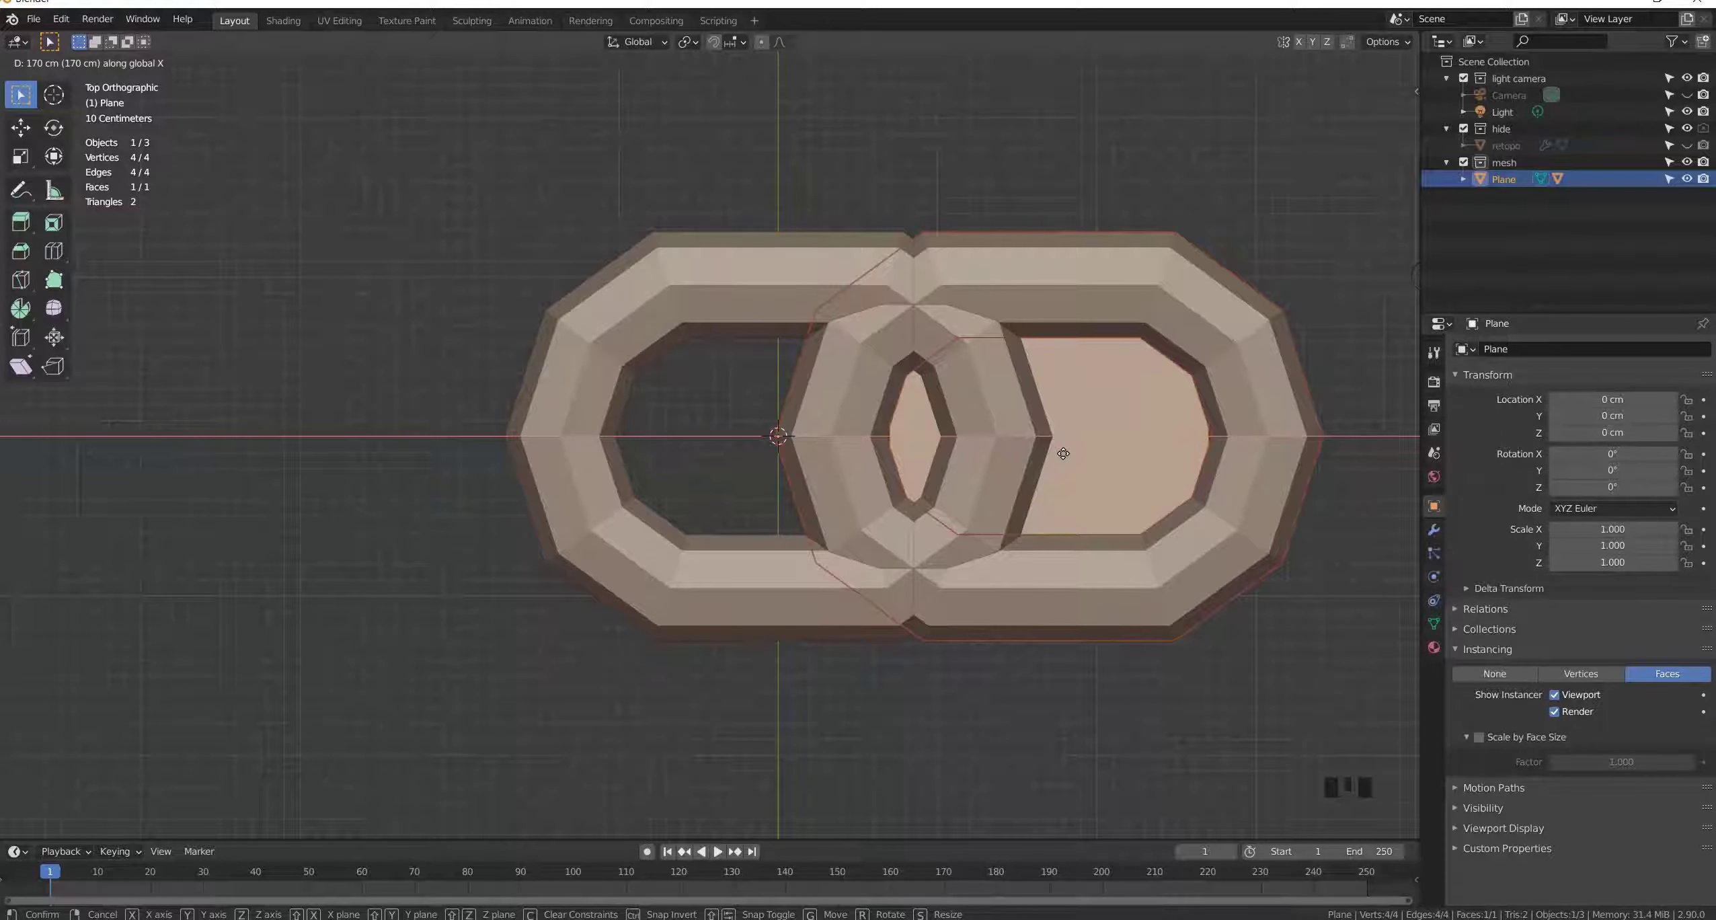
{"action": "left_click", "coordinate": [1063, 454]}
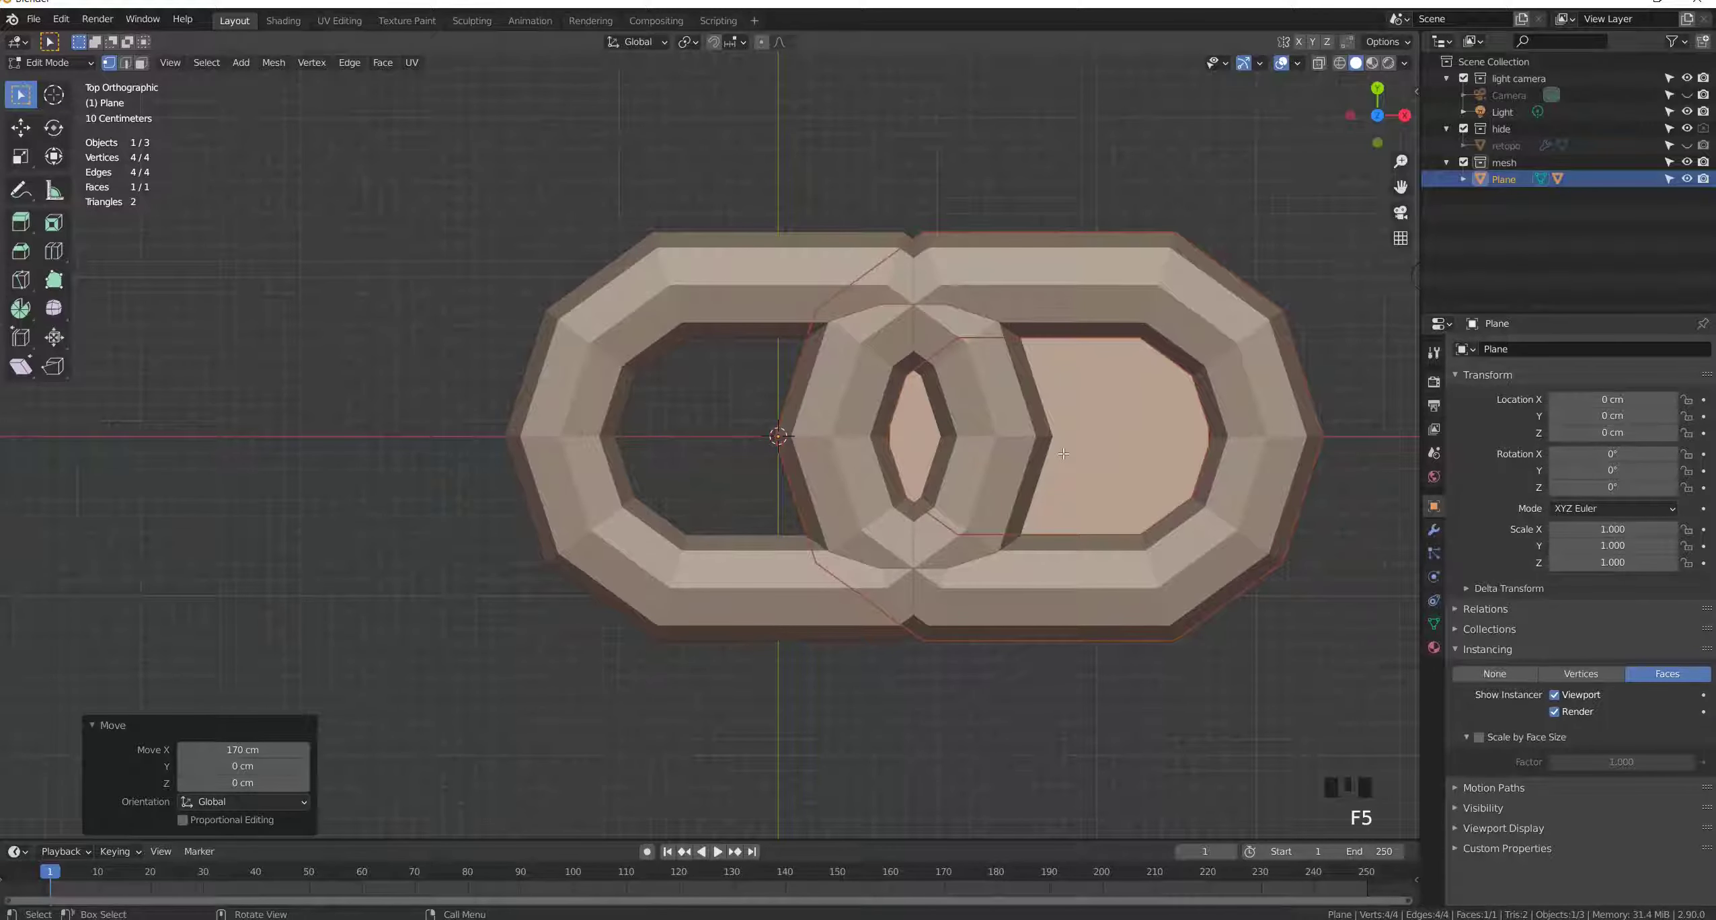
{"action": "left_click", "coordinate": [642, 301]}
{"action": "key", "text": "Tab"}
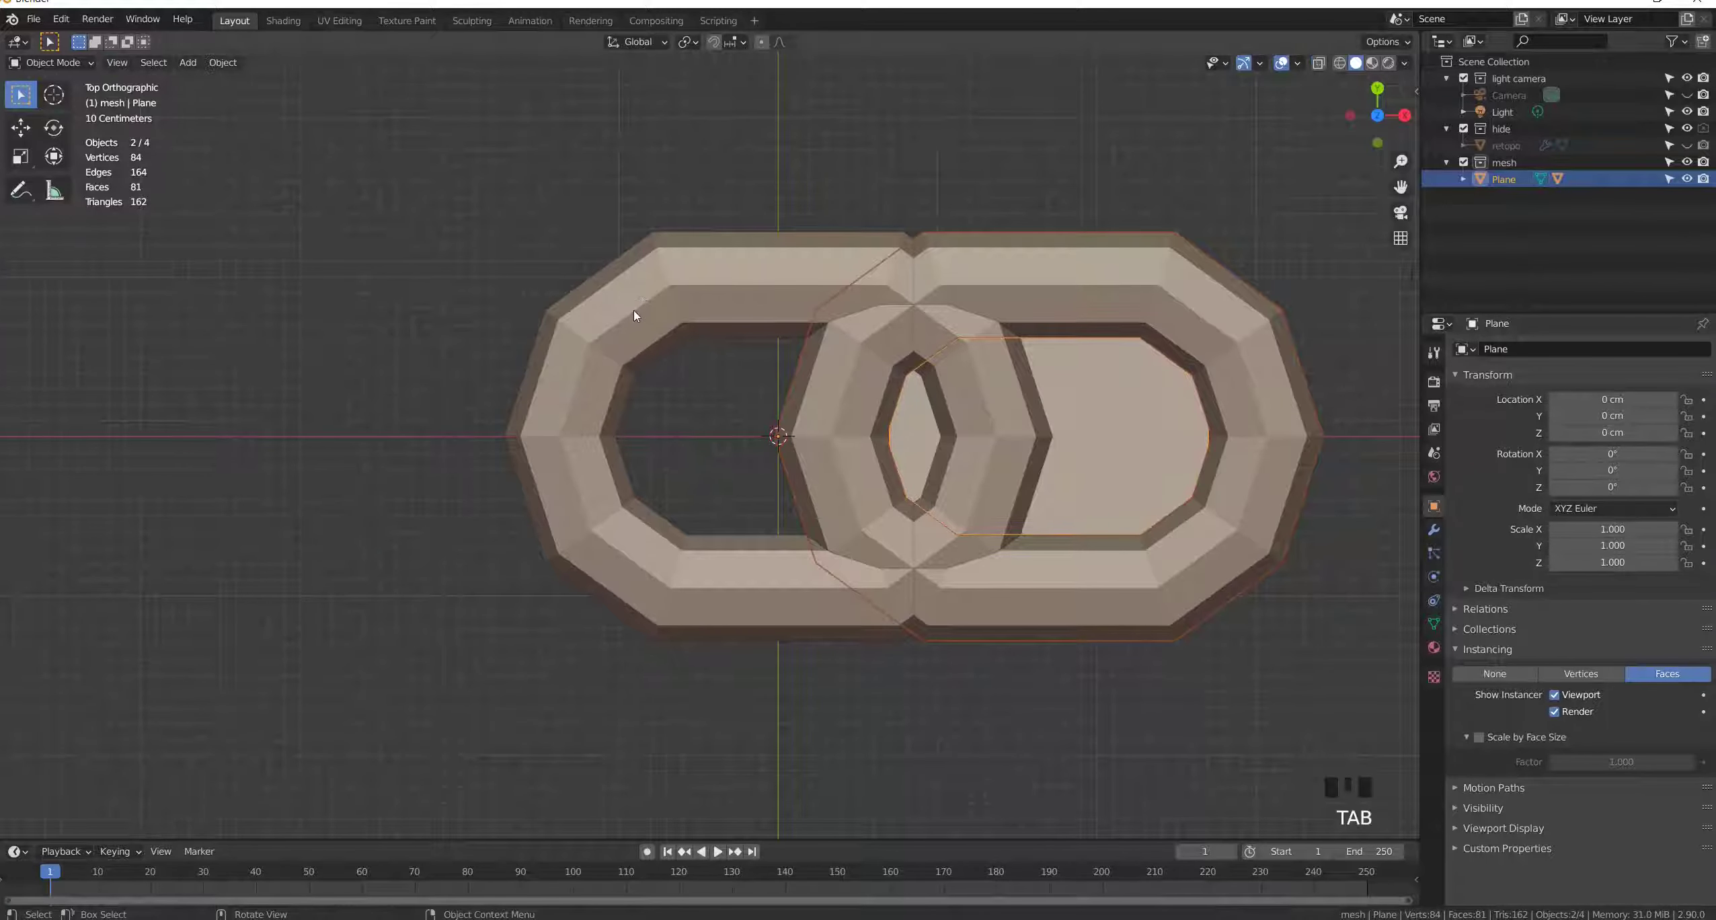
Step: Hide the original torus at the origin and add an Array modifier to the plane
{"action": "left_click", "coordinate": [632, 310]}
{"action": "key", "text": "h"}
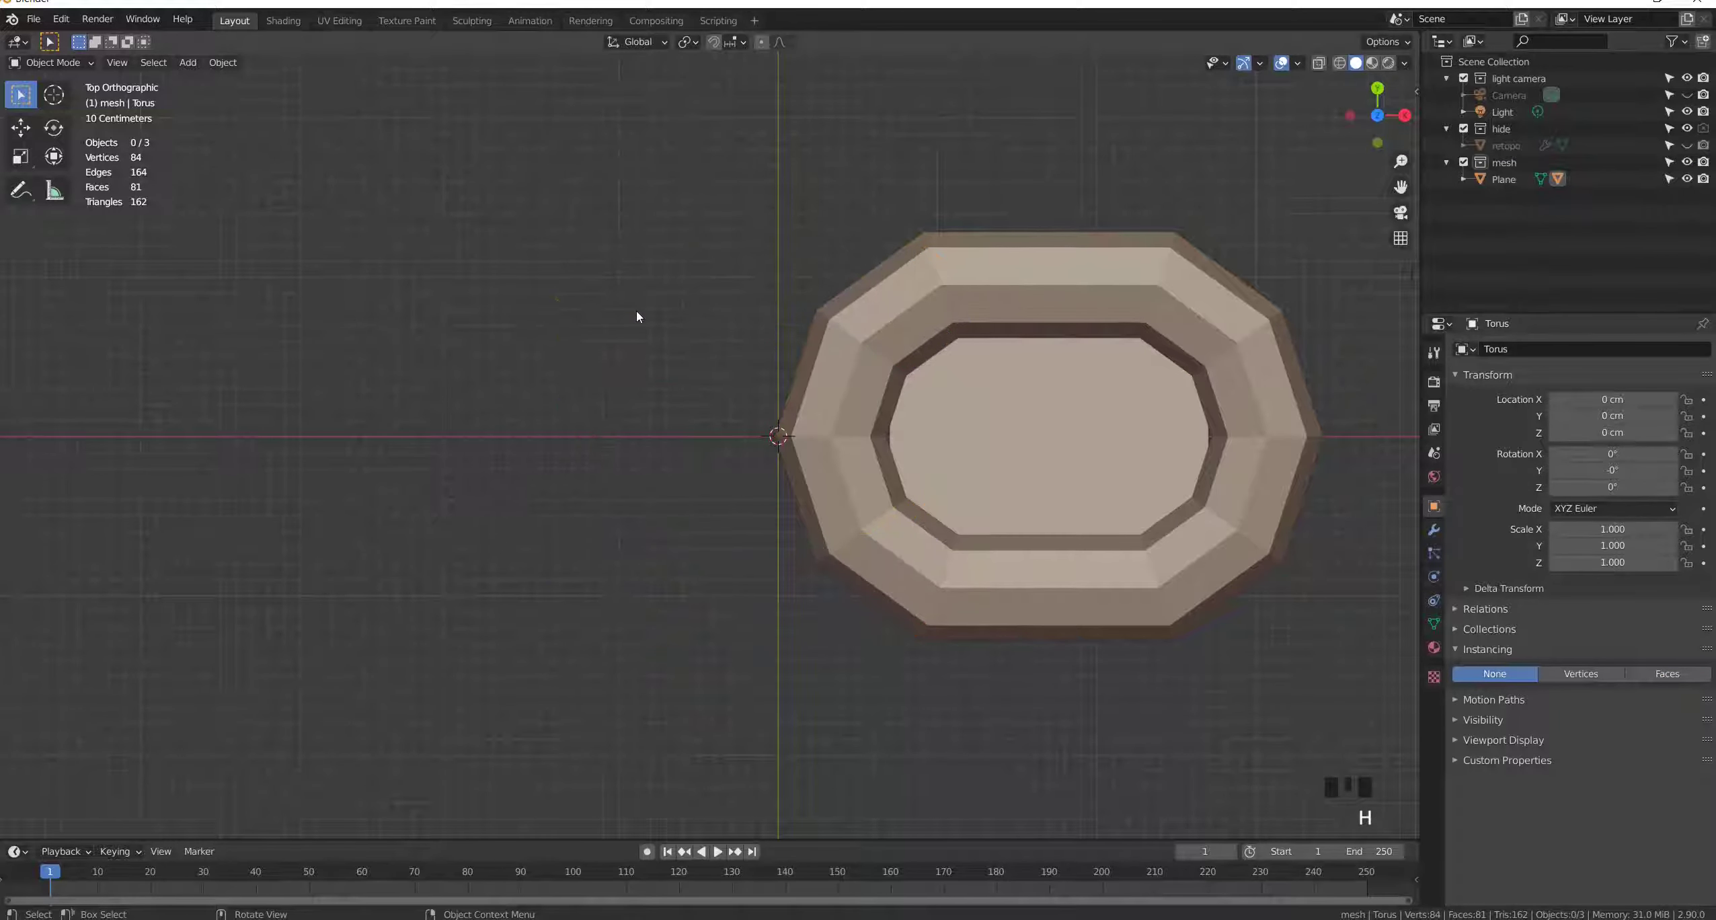
{"action": "middle_click_drag", "start_coordinate": [896, 449], "coordinate": [819, 496], "text": "shift"}
{"action": "left_click", "coordinate": [819, 497]}
{"action": "left_click", "coordinate": [1433, 529]}
{"action": "left_click", "coordinate": [1505, 349]}
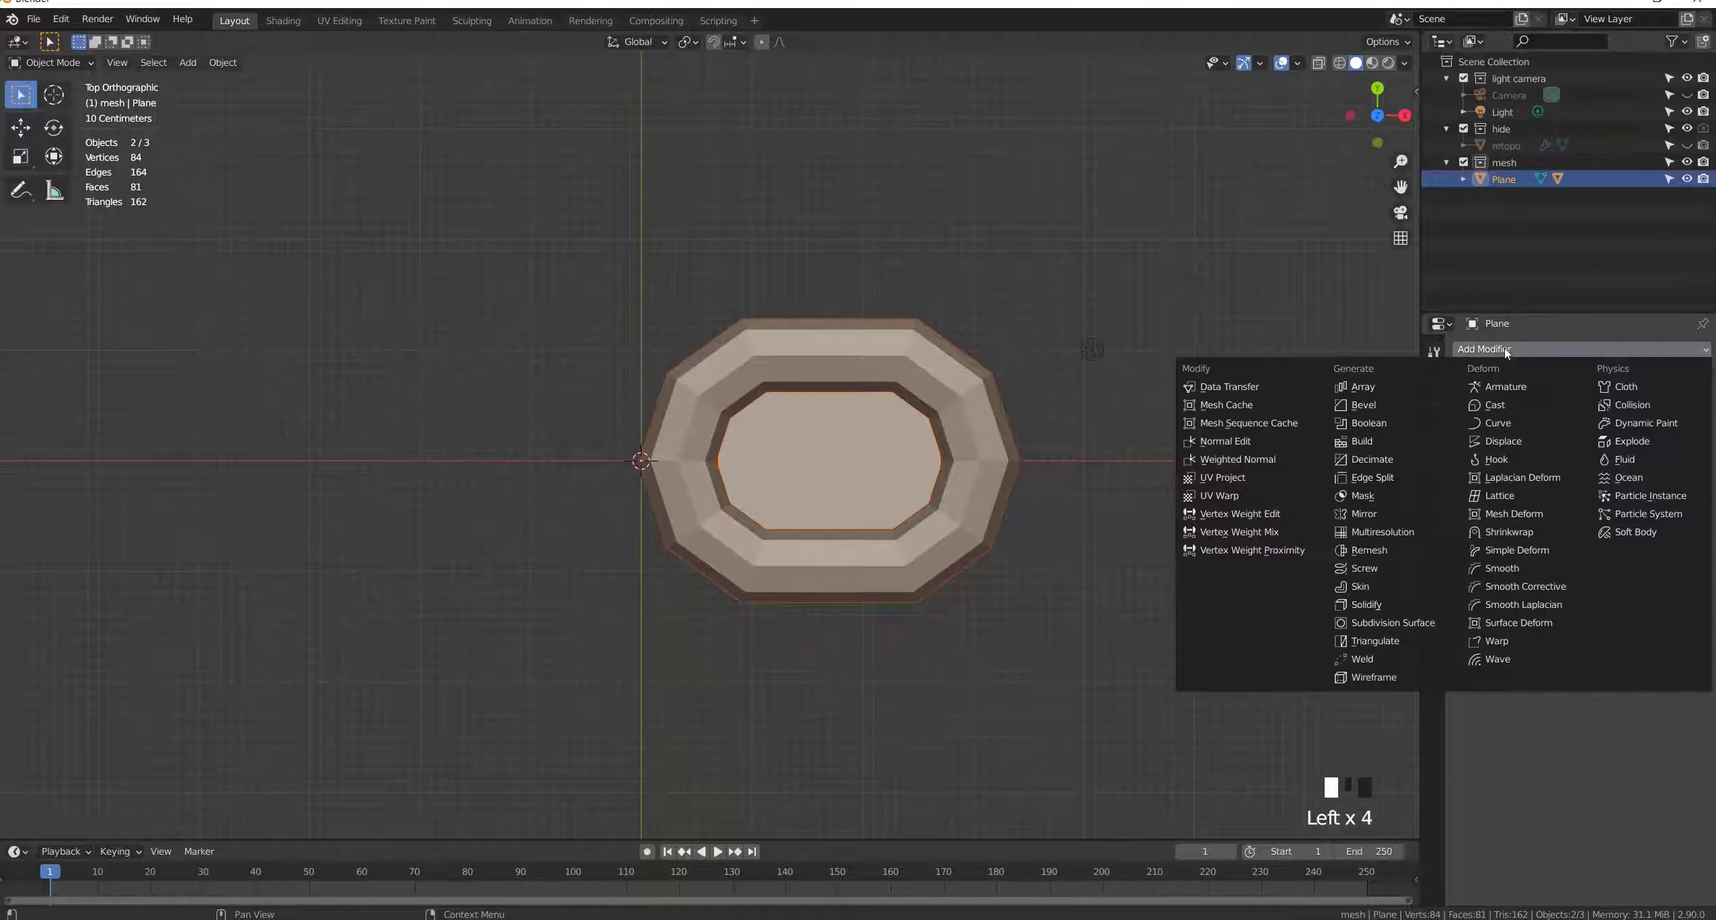
{"action": "left_click", "coordinate": [1389, 388]}
Step: Add a Bezier curve, then move and scale its points in Edit Mode so it runs from the origin along X
{"action": "key", "text": "shift+a"}
{"action": "mouse_move", "coordinate": [1122, 406]}
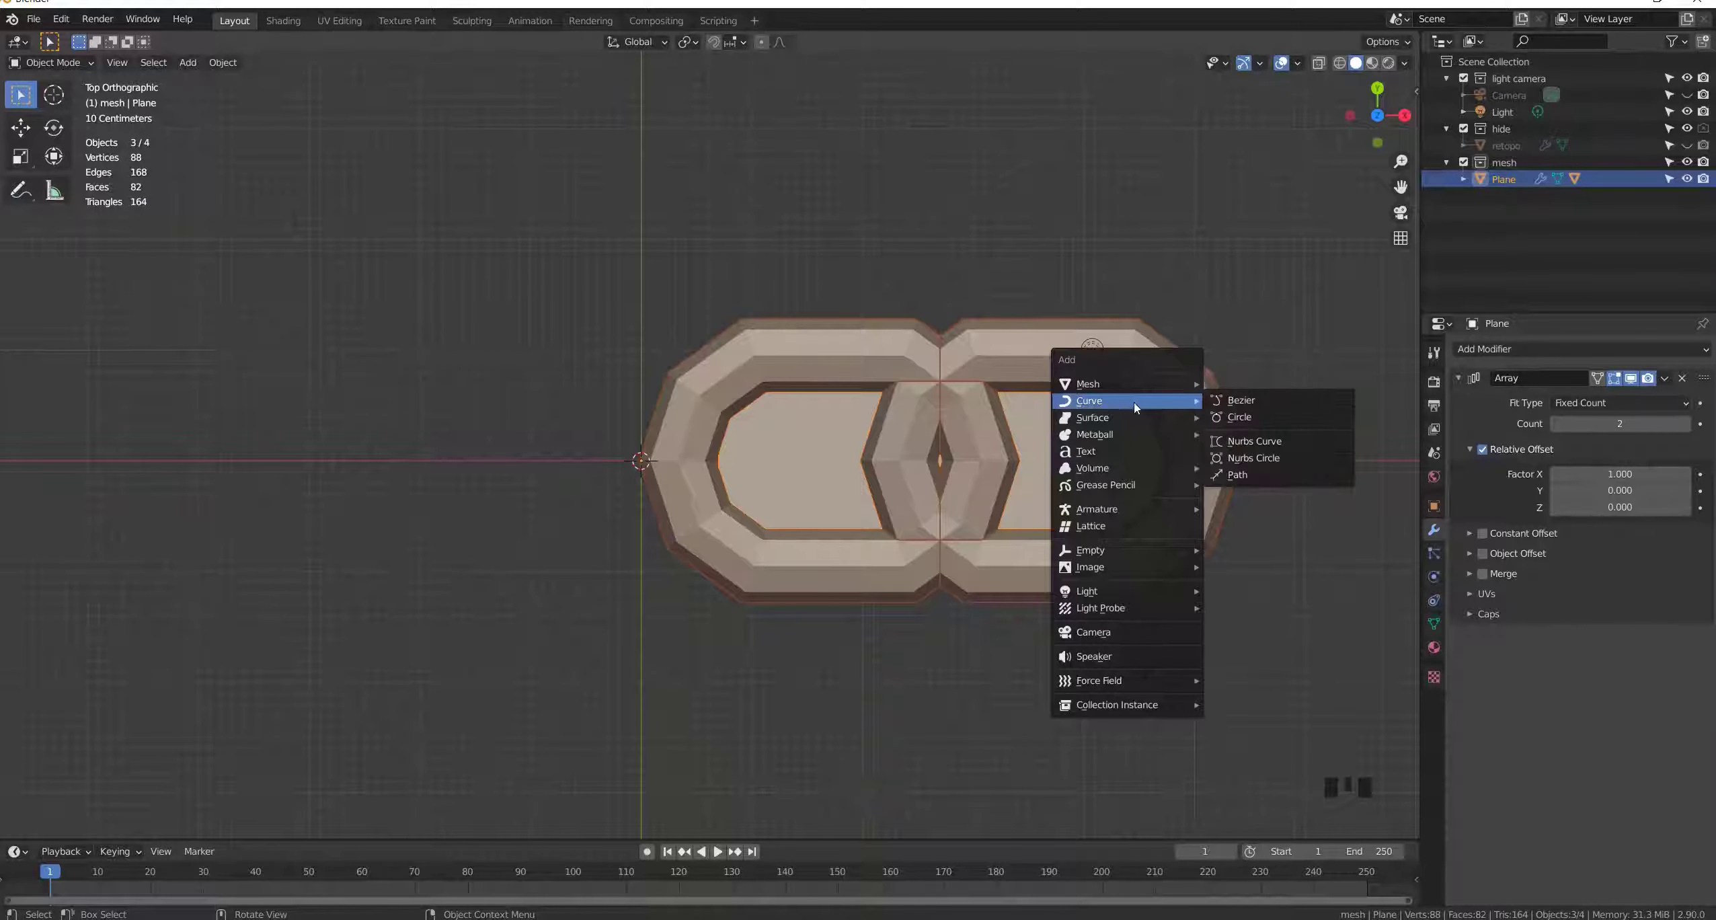
{"action": "left_click", "coordinate": [1262, 401]}
{"action": "key", "text": "Tab"}
{"action": "scroll", "coordinate": [752, 461], "scroll_direction": "down", "scroll_amount": 6}
{"action": "key", "text": "g"}
{"action": "left_click", "coordinate": [1046, 495]}
{"action": "key", "text": "s"}
{"action": "left_click", "coordinate": [1264, 556]}
Step: Extrude the Bezier curve's end point twice to extend the path toward +X
{"action": "key", "text": "e"}
{"action": "left_click", "coordinate": [1296, 292]}
{"action": "left_click", "coordinate": [461, 478]}
Step: Move, rotate and scale the Bezier curve's control points into a smooth wave, and return to Object Mode
{"action": "scroll", "coordinate": [461, 486], "scroll_direction": "down", "scroll_amount": 3}
{"action": "key", "text": "g"}
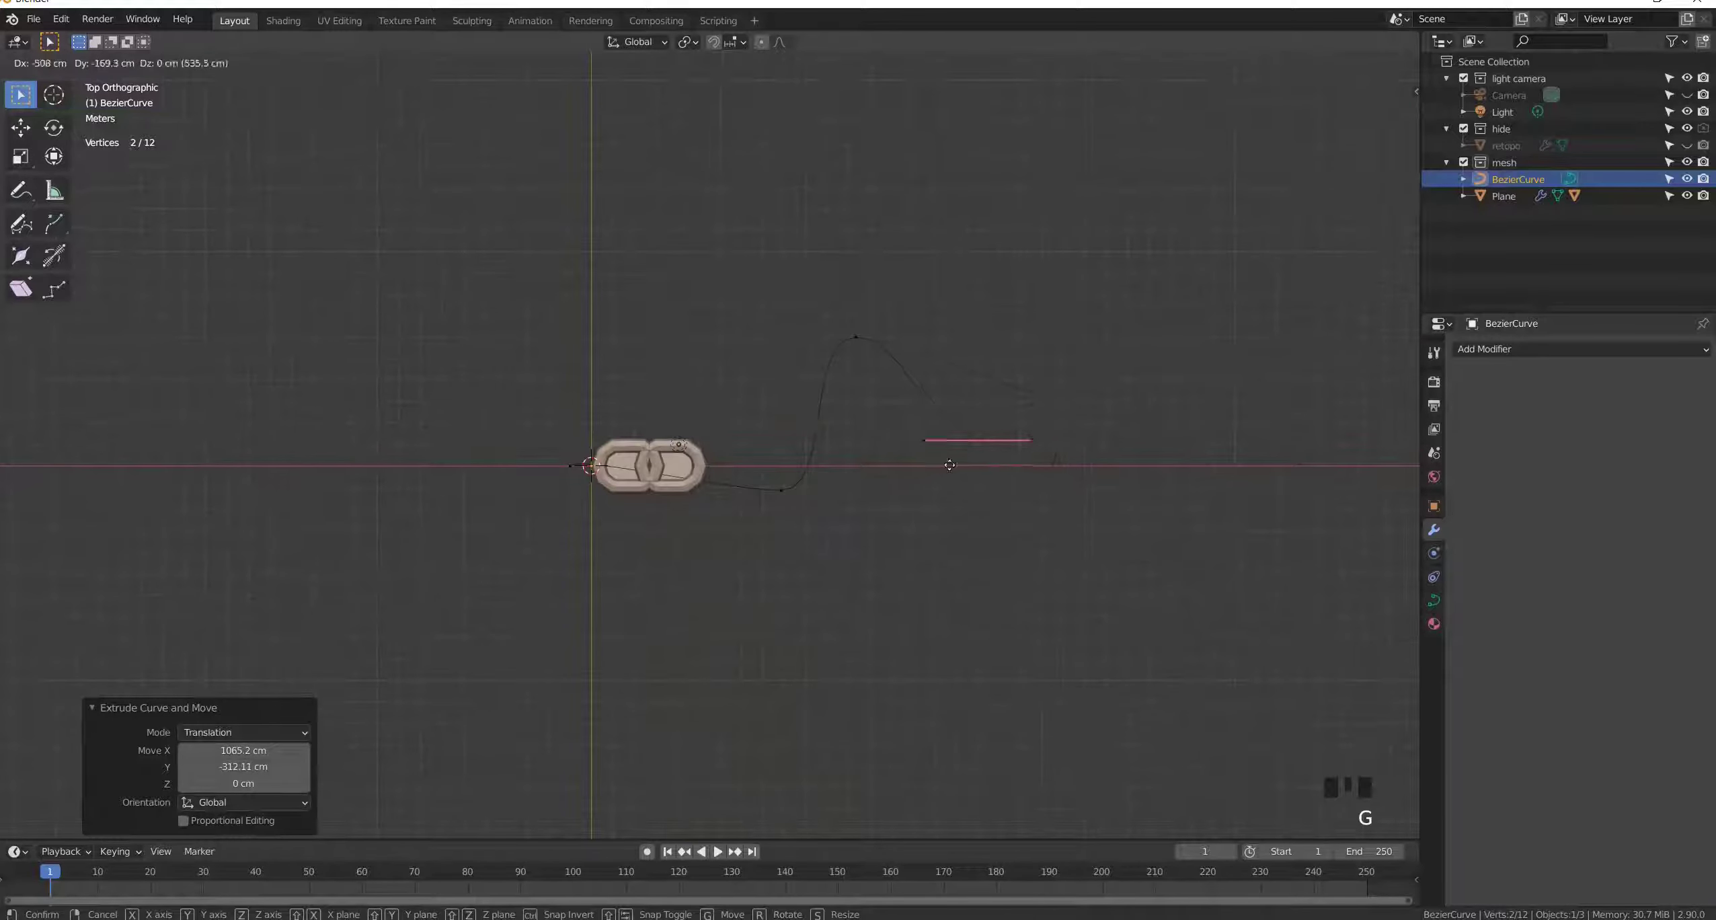
{"action": "left_click", "coordinate": [960, 463]}
{"action": "key", "text": "r"}
{"action": "left_click", "coordinate": [1064, 425]}
{"action": "left_click", "coordinate": [856, 336]}
{"action": "key", "text": "s"}
{"action": "left_click", "coordinate": [815, 462]}
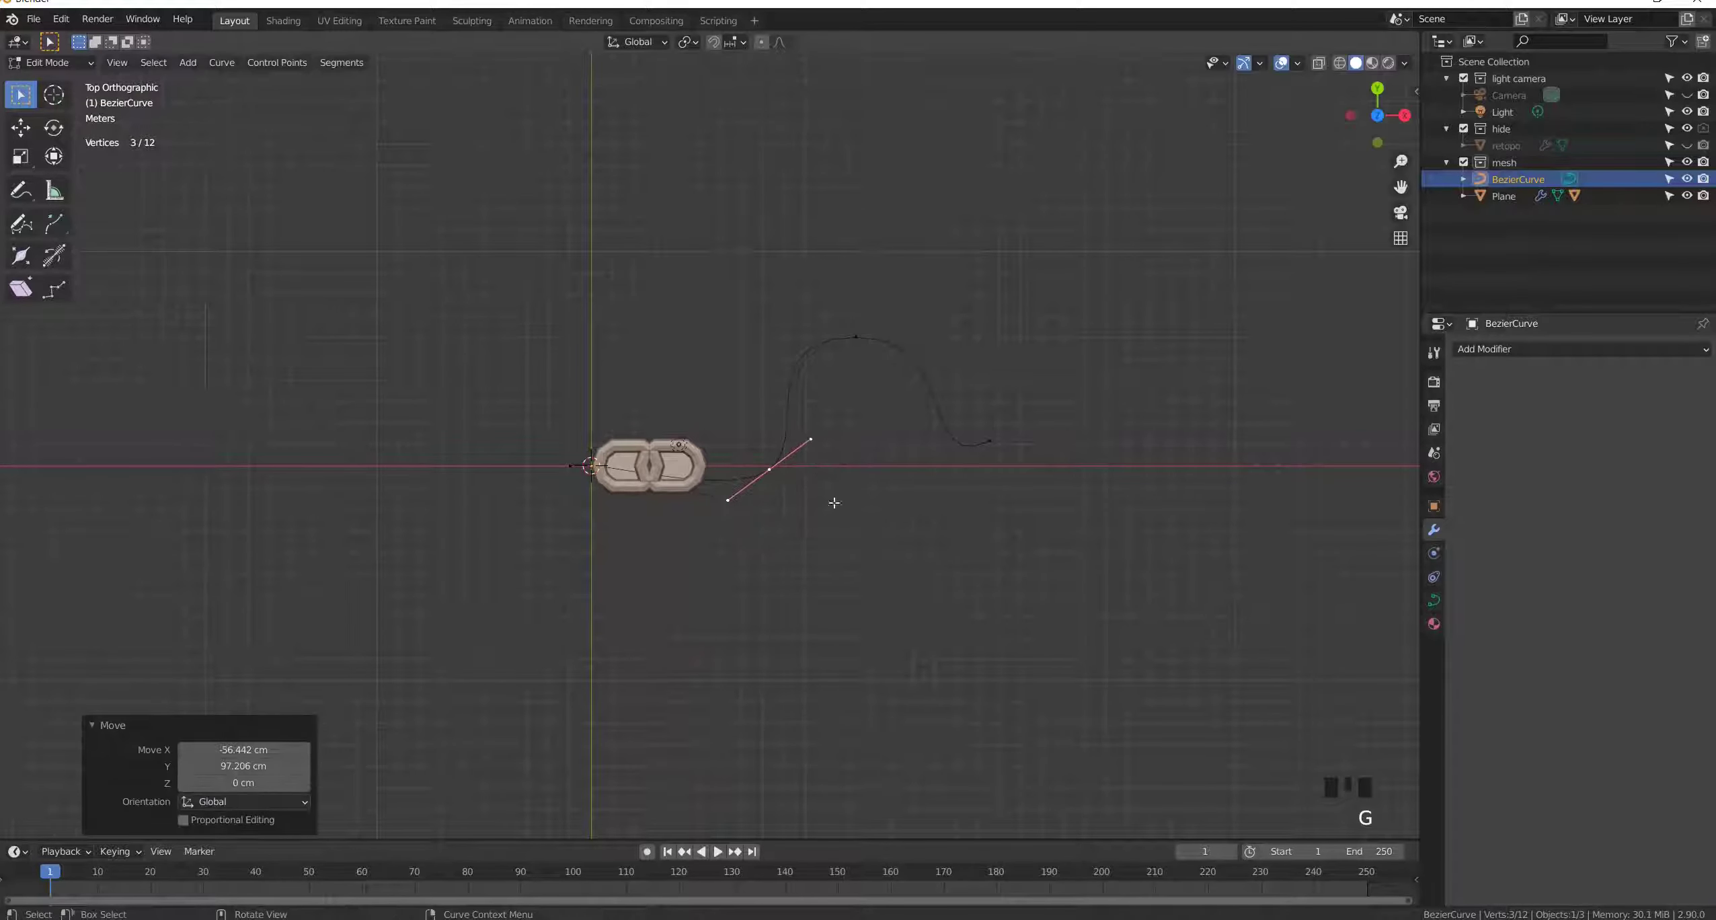
{"action": "key", "text": "Tab"}
{"action": "left_click", "coordinate": [904, 486]}
Step: Add a Curve modifier to the plane with BezierCurve as its curve object
{"action": "scroll", "coordinate": [552, 513], "scroll_direction": "up", "scroll_amount": 4}
{"action": "middle_click_drag", "start_coordinate": [612, 546], "coordinate": [766, 485], "text": "shift"}
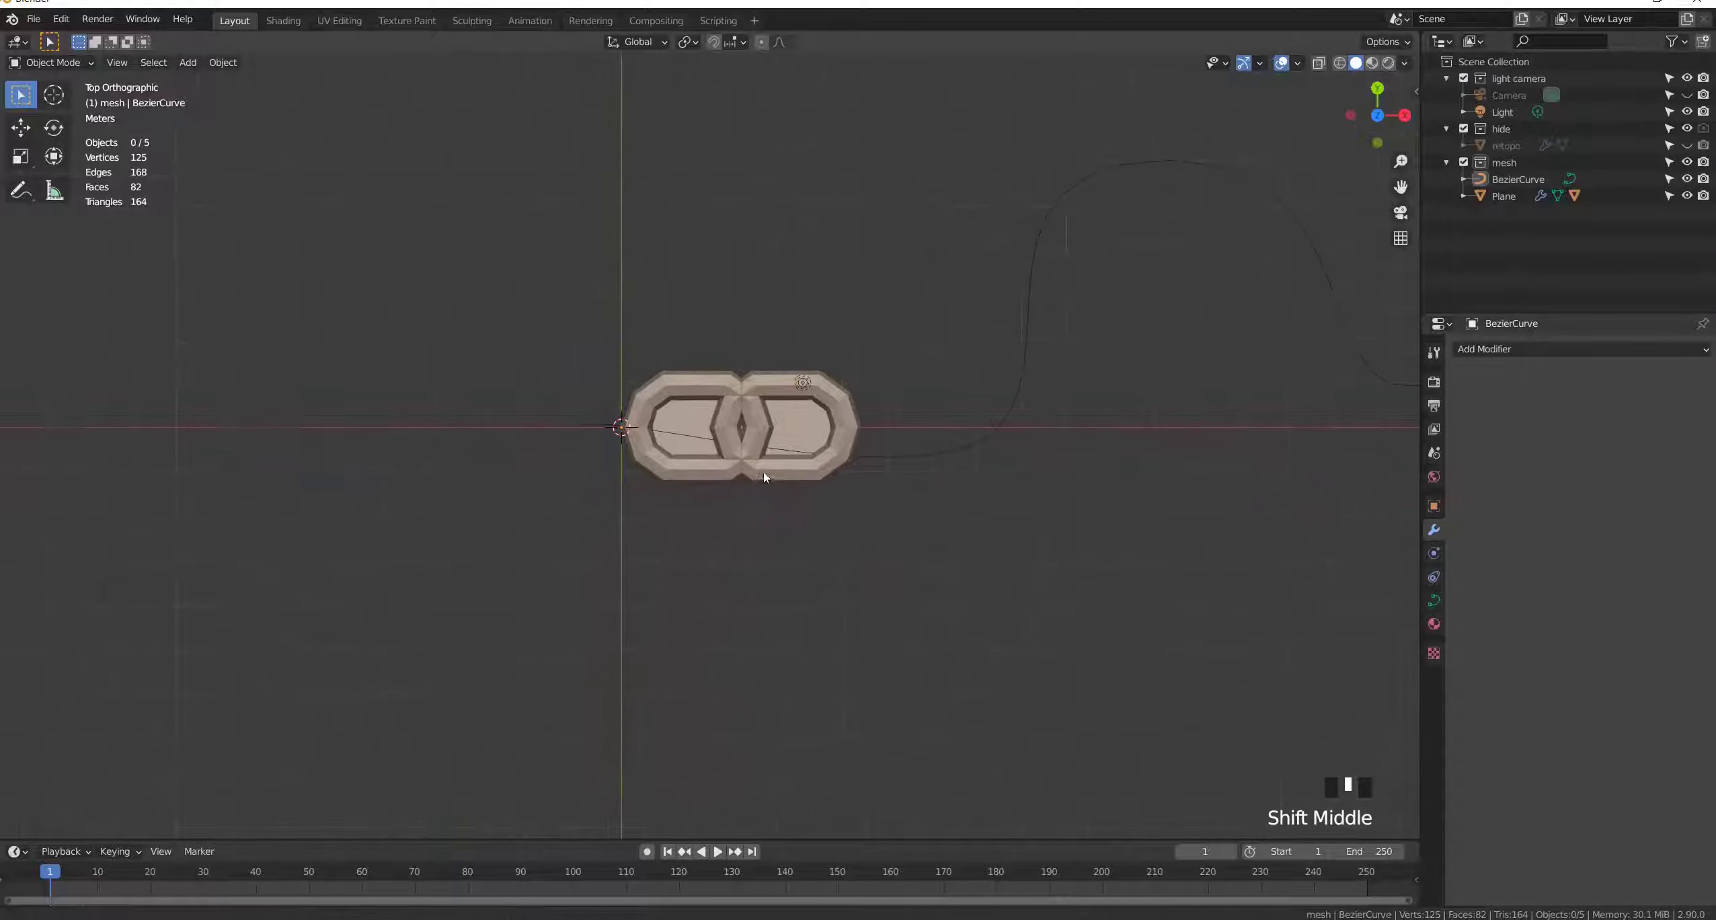
{"action": "left_click", "coordinate": [794, 479]}
{"action": "left_click", "coordinate": [1579, 349]}
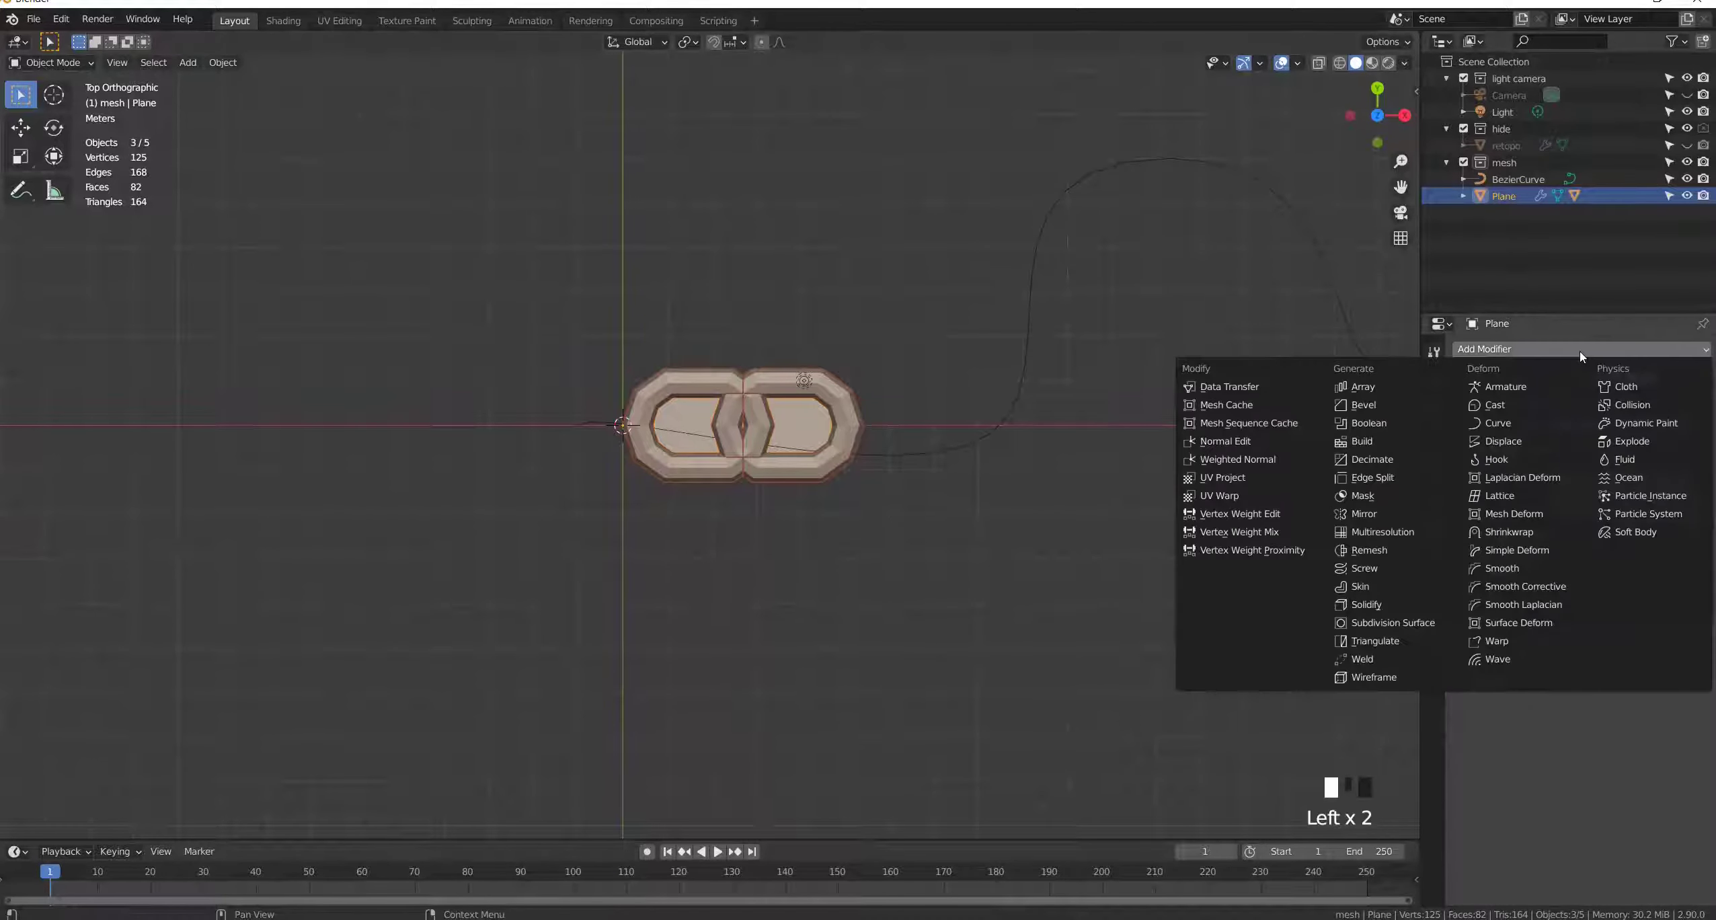
{"action": "left_click", "coordinate": [1499, 423]}
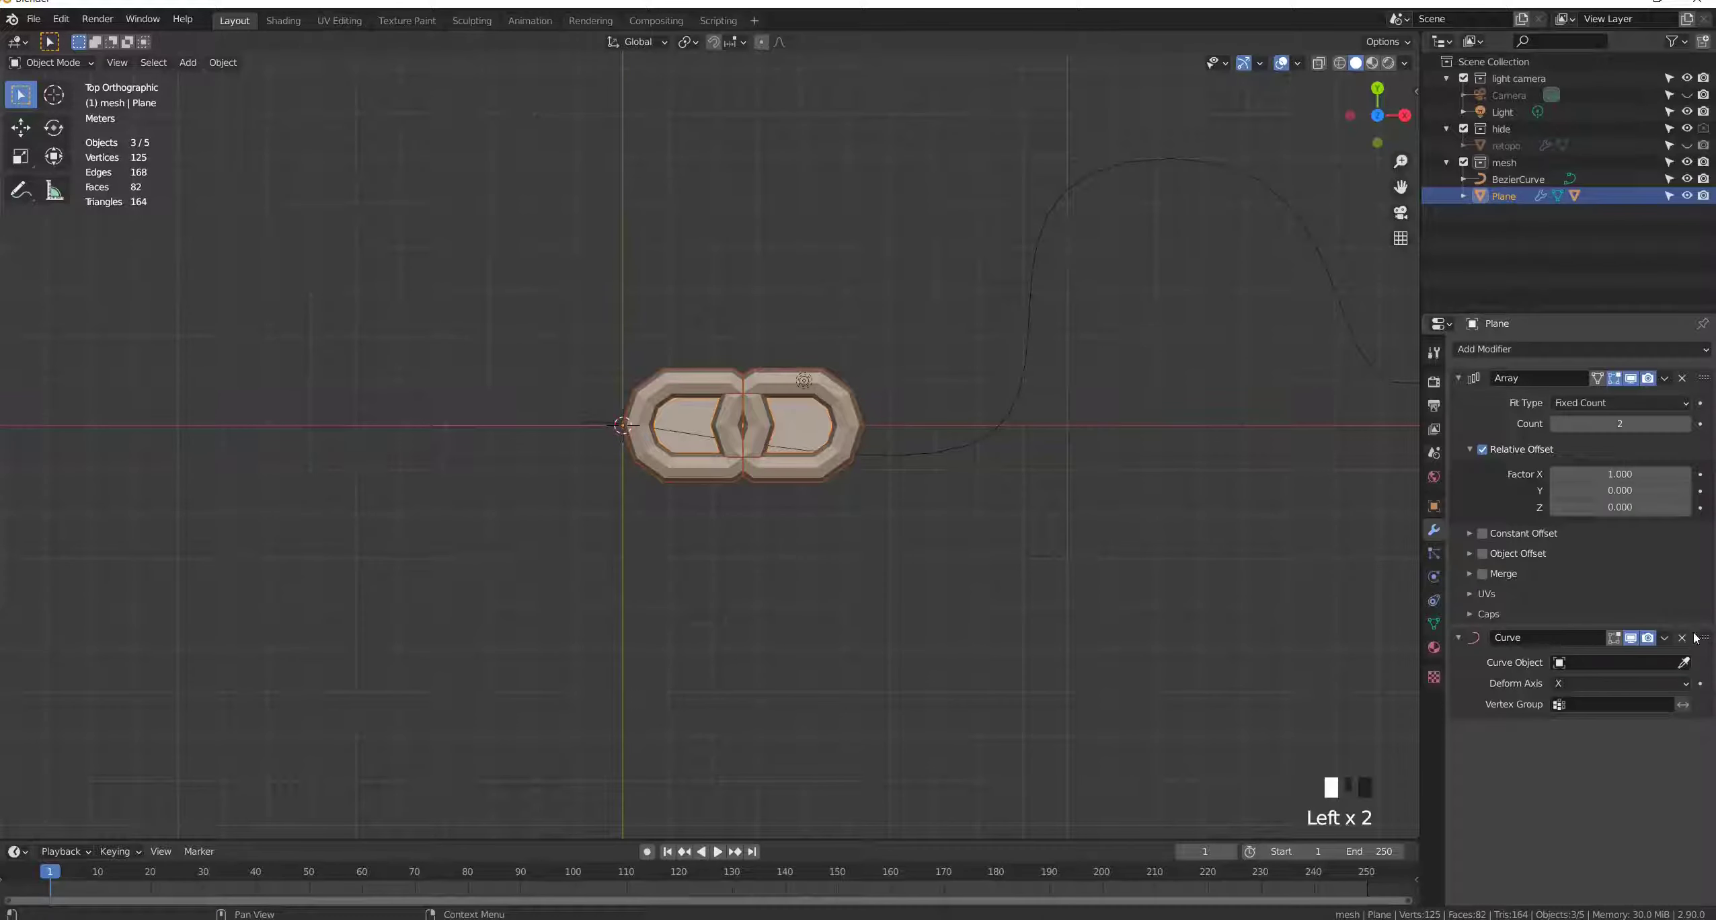
{"action": "left_click", "coordinate": [1364, 360]}
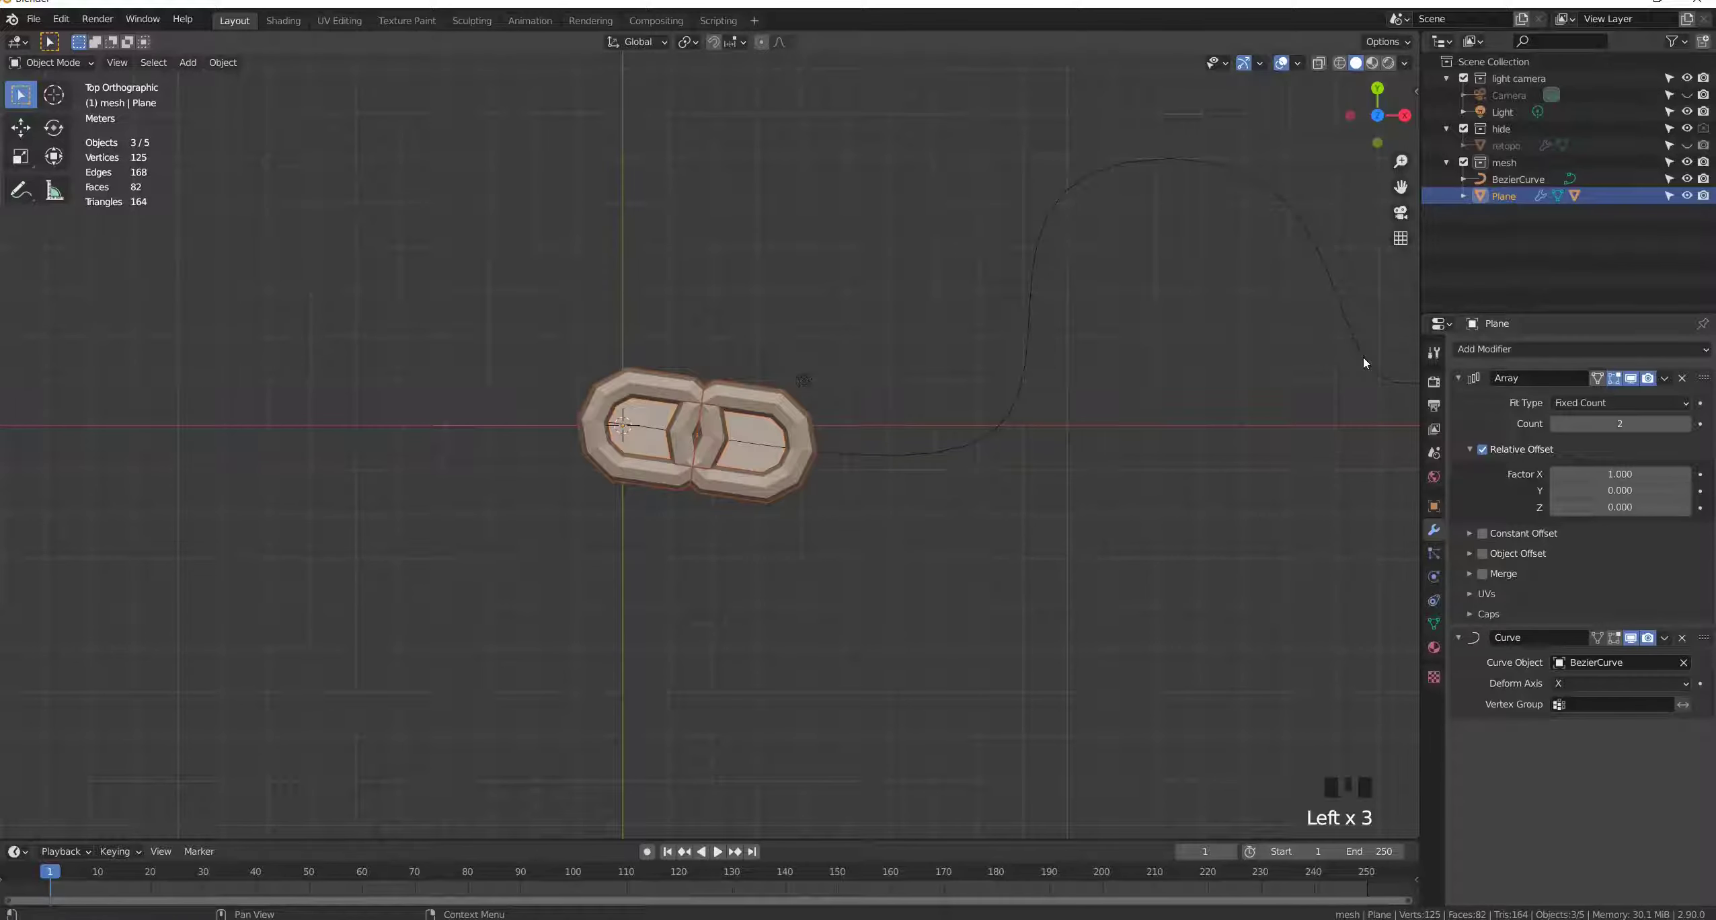
Step: Set the Array modifier's fit type to Fit Curve and assign BezierCurve as its curve
{"action": "left_click_drag", "start_coordinate": [1638, 403], "coordinate": [1637, 460]}
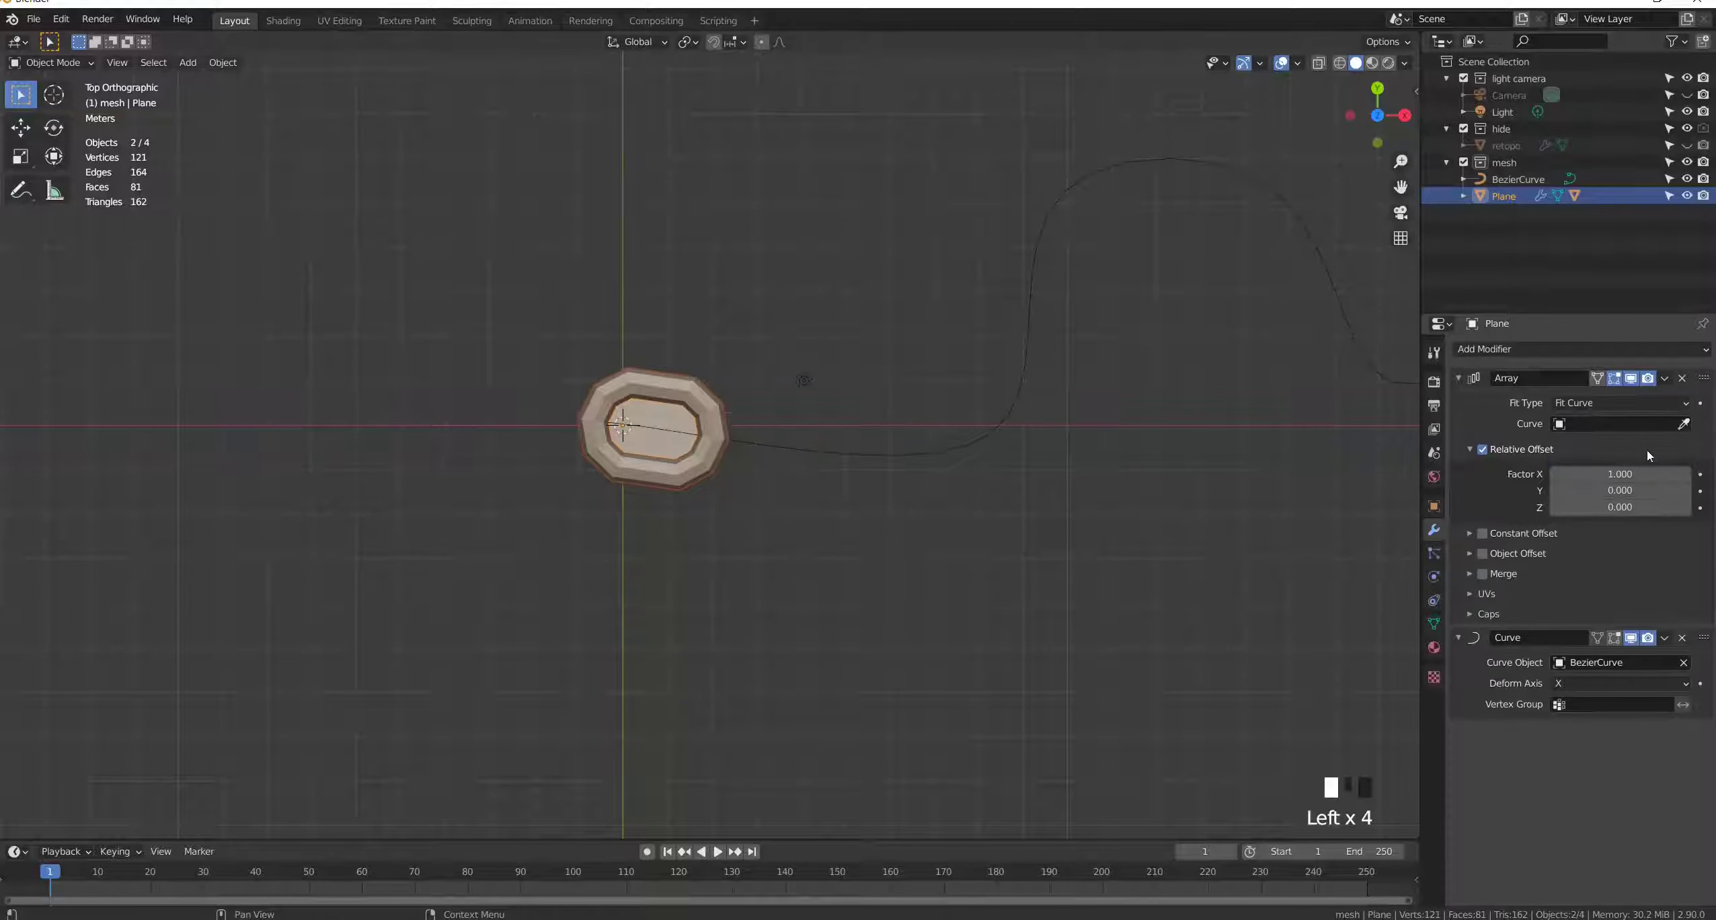
{"action": "left_click", "coordinate": [1682, 423]}
{"action": "left_click", "coordinate": [1376, 355]}
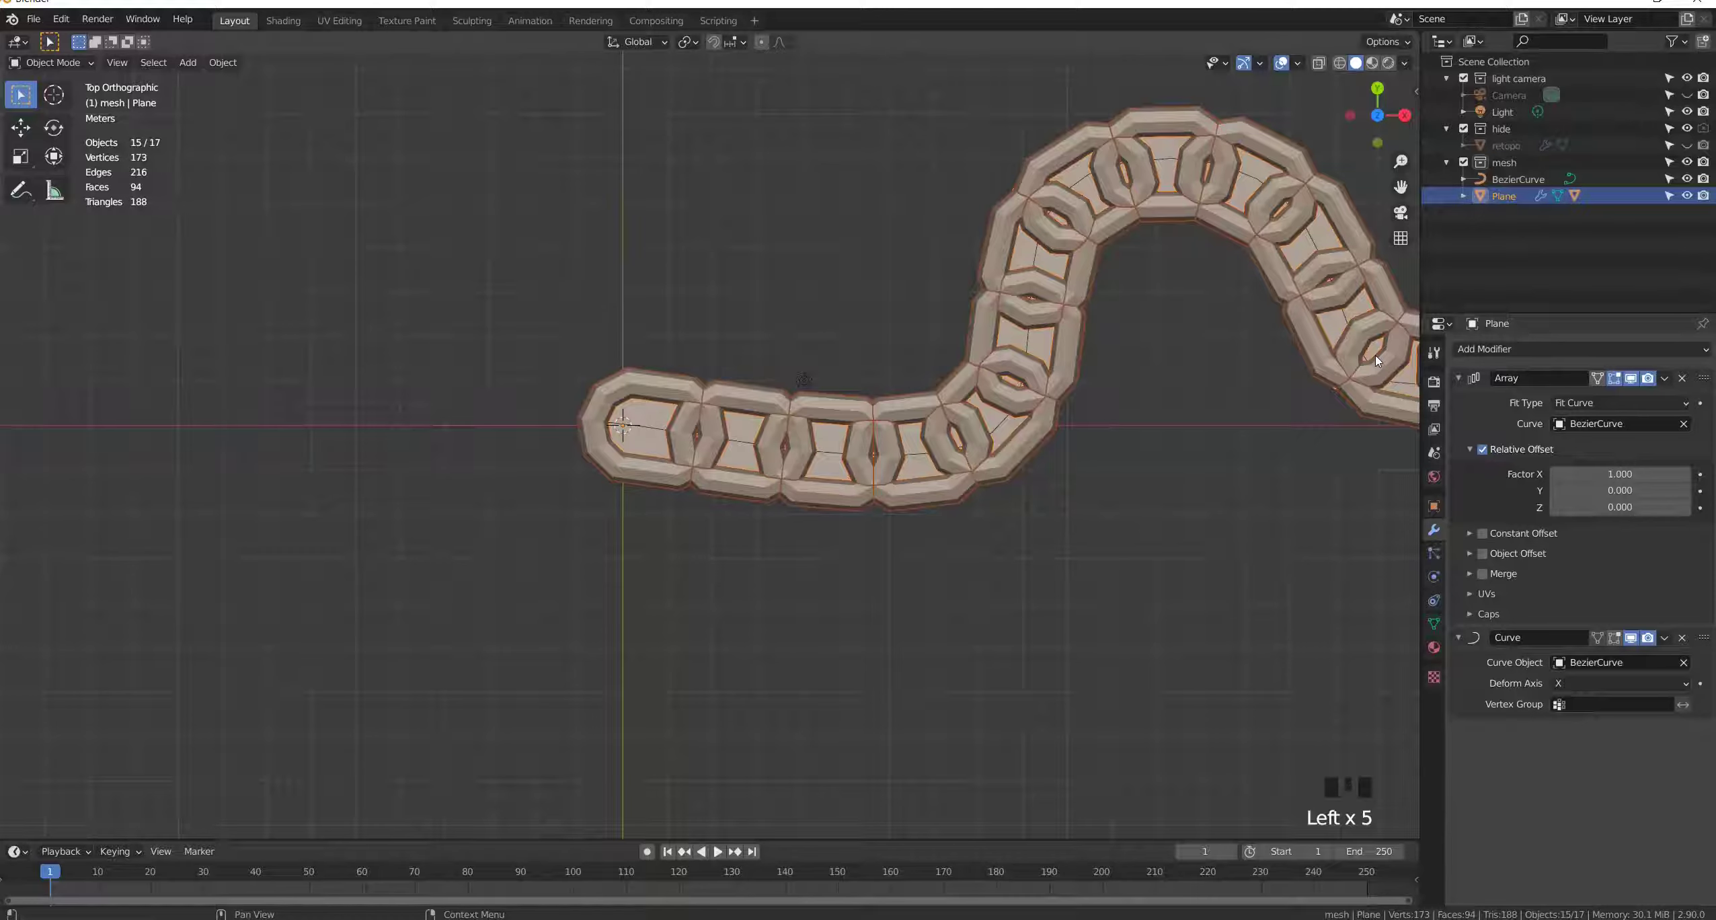
Step: Replace the Array modifier's relative offset with a constant offset of 201 cm in X
{"action": "left_click", "coordinate": [1485, 452]}
{"action": "left_click", "coordinate": [1481, 556]}
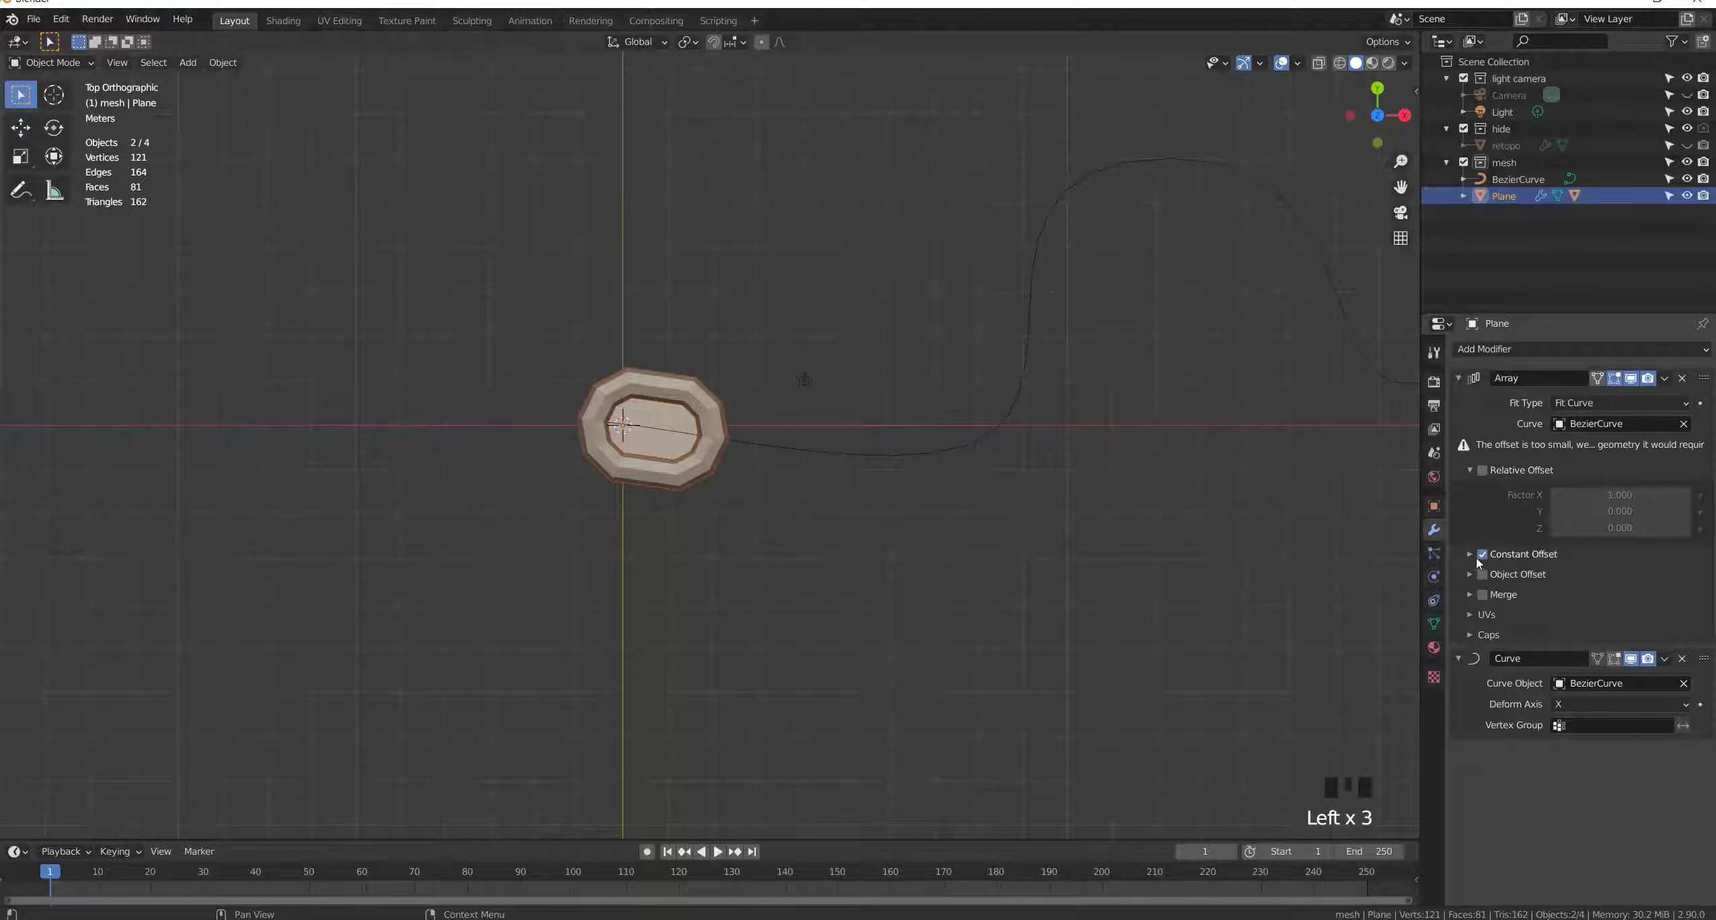
{"action": "left_click", "coordinate": [1471, 555]}
{"action": "left_click_drag", "start_coordinate": [1610, 579], "coordinate": [1680, 557]}
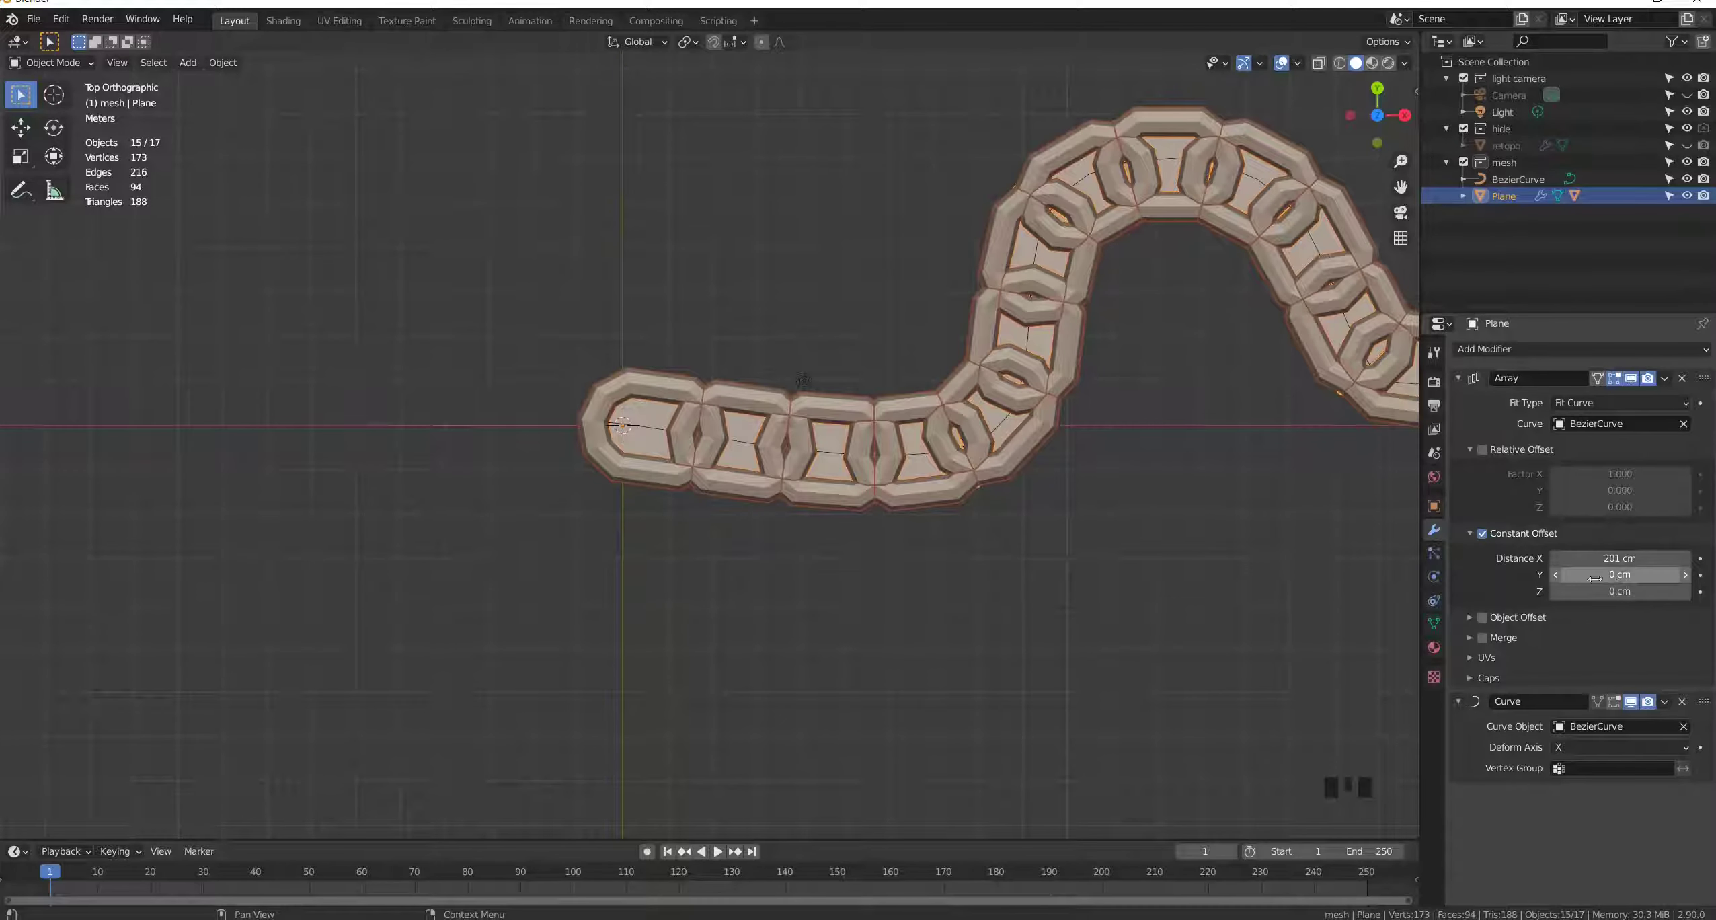
Step: Deselect the chain and add a Plain Axes empty at the world origin
{"action": "left_click", "coordinate": [648, 599]}
{"action": "middle_click_drag", "start_coordinate": [807, 563], "coordinate": [685, 574]}
{"action": "key", "text": "shift+a"}
{"action": "mouse_move", "coordinate": [684, 573]}
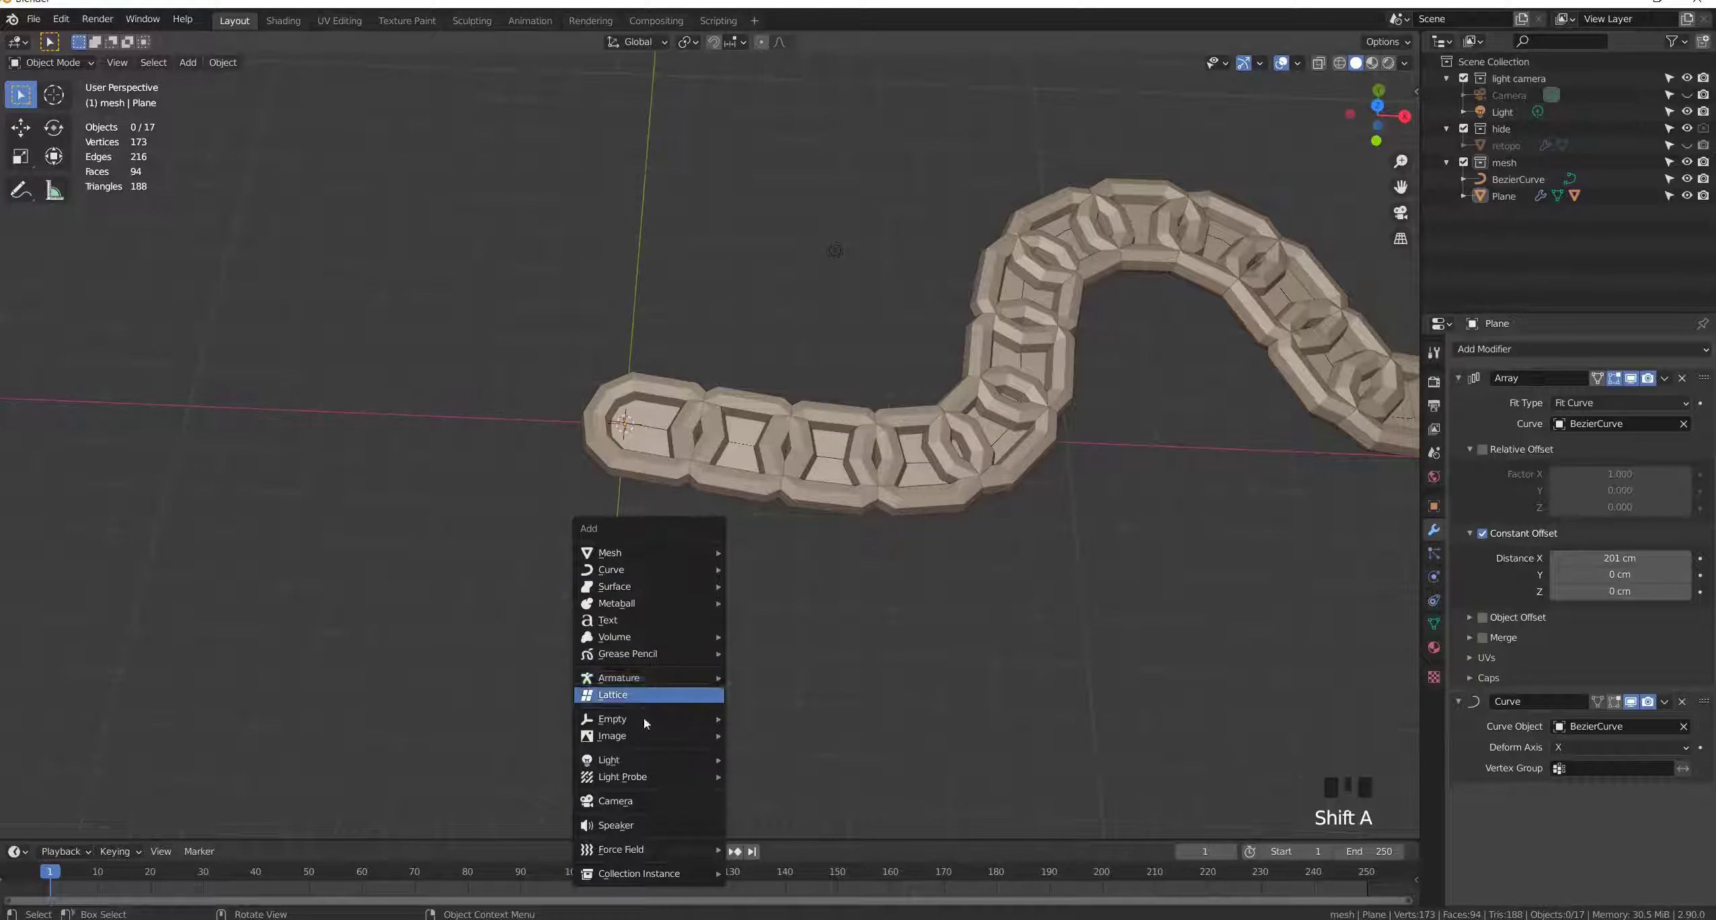
{"action": "mouse_move", "coordinate": [649, 722]}
{"action": "left_click", "coordinate": [794, 719]}
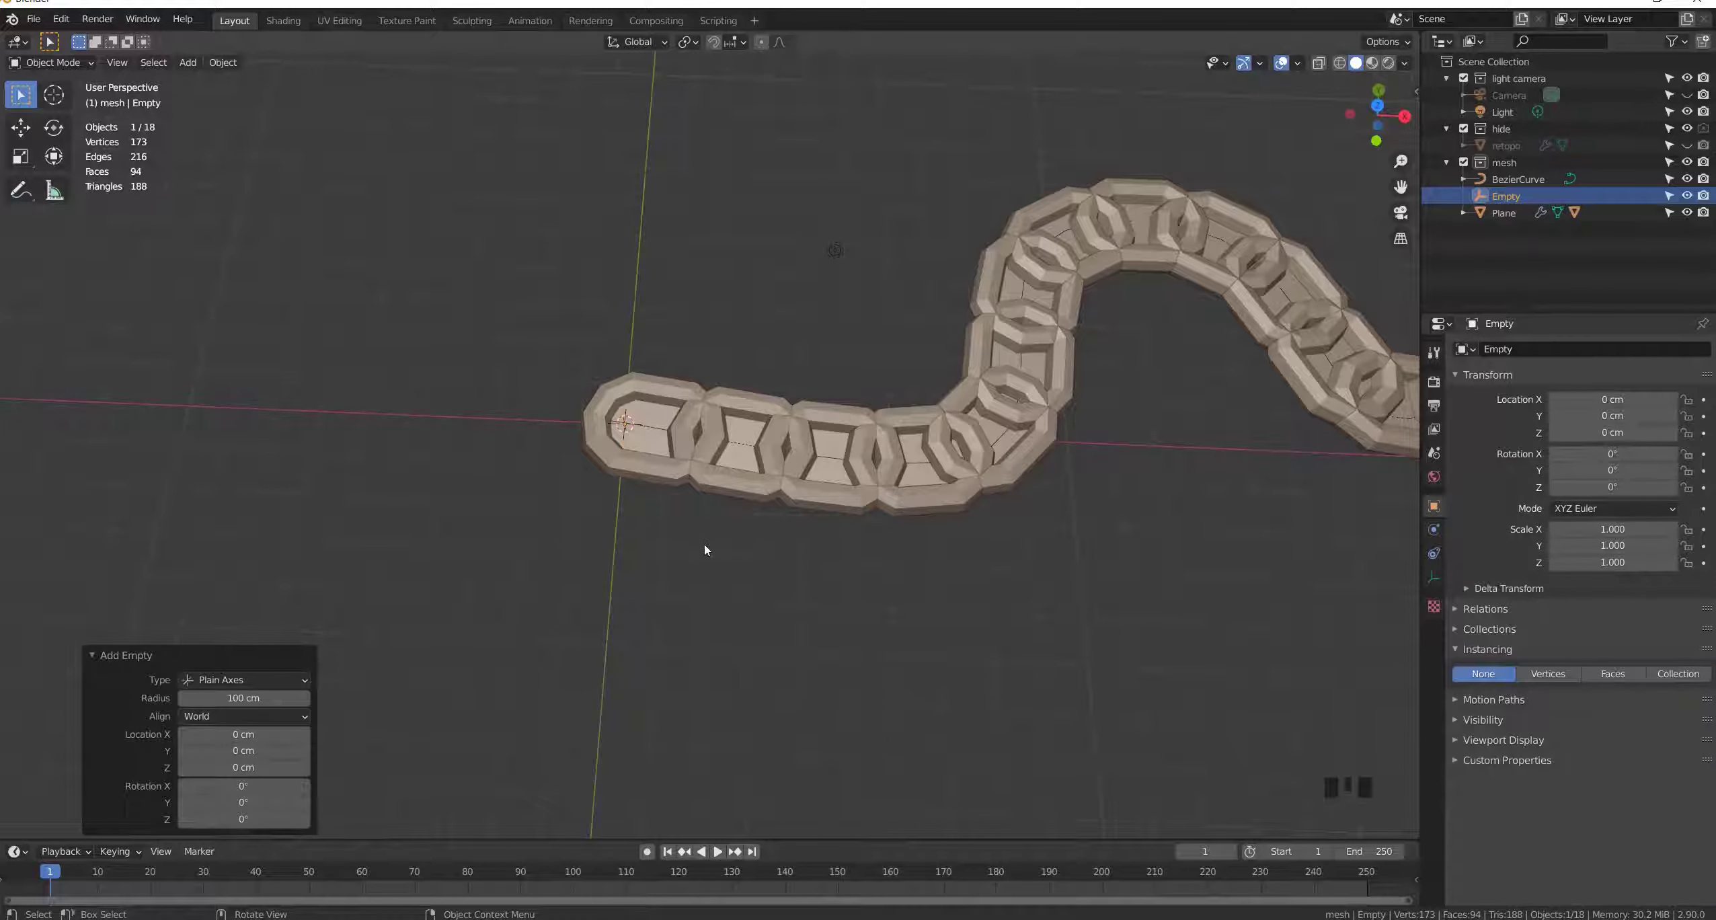
Step: Enable Object Offset in the plane's Array modifier and assign the Empty as its offset object
{"action": "left_click", "coordinate": [737, 458]}
{"action": "left_click", "coordinate": [1482, 617]}
{"action": "left_click", "coordinate": [1469, 618]}
{"action": "left_click", "coordinate": [1682, 642]}
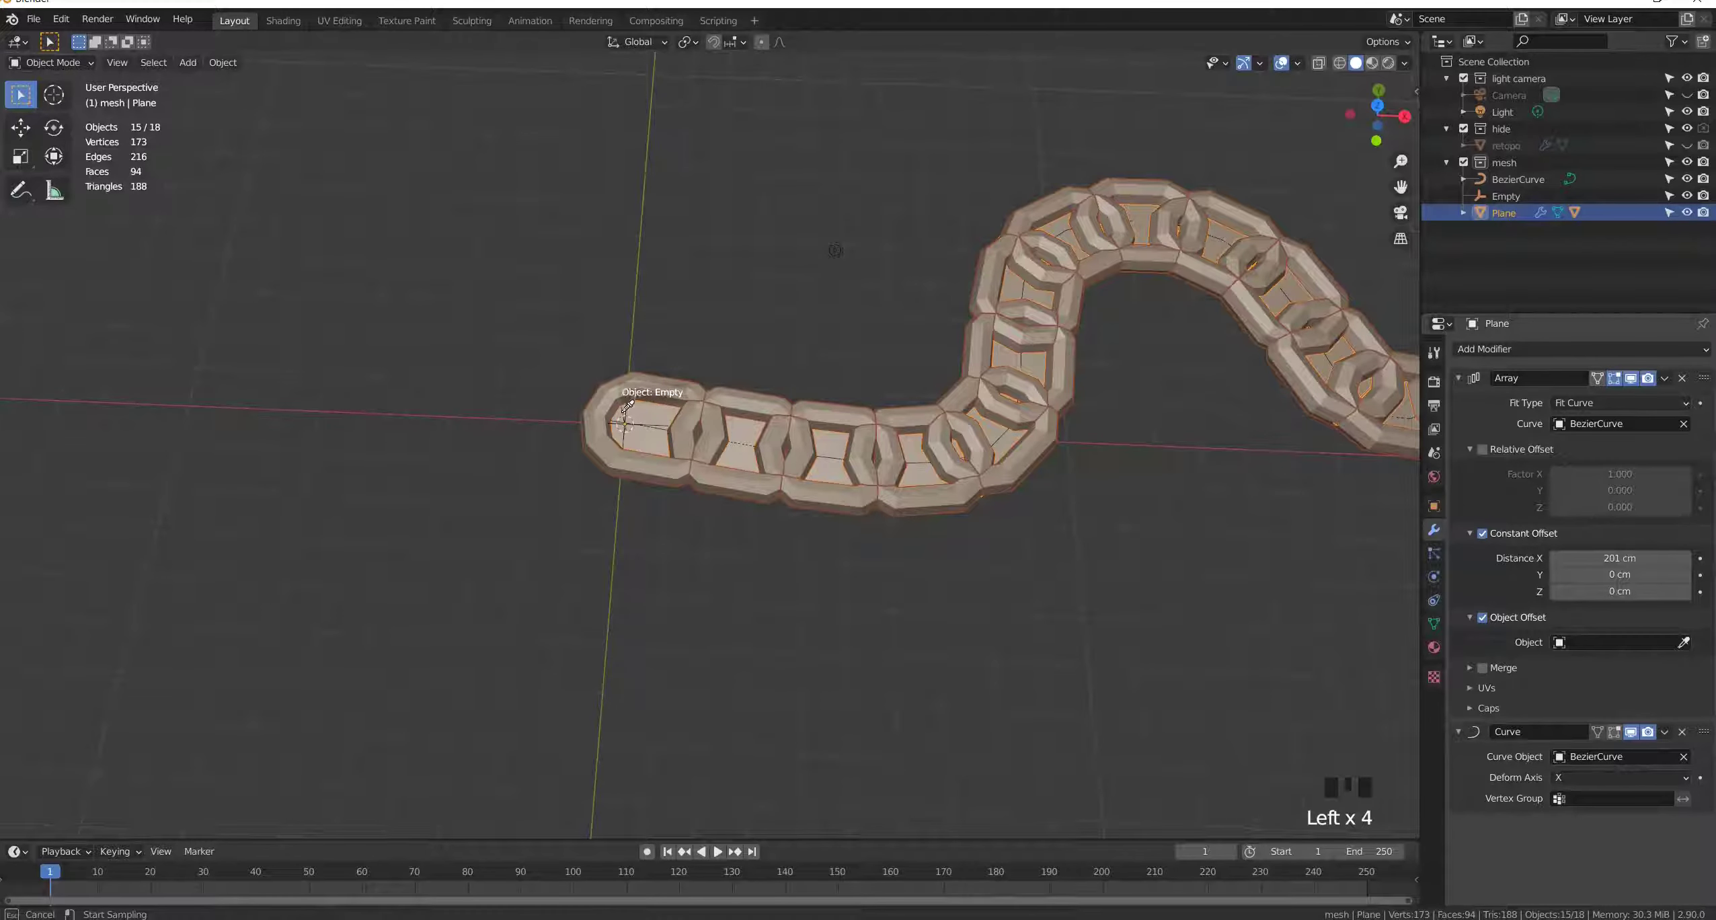
{"action": "left_click", "coordinate": [624, 422]}
Step: Rotate the Empty 90° about the global X axis so that successive chain links alternate in orientation
{"action": "left_click", "coordinate": [623, 417]}
{"action": "key", "text": "Tab"}
{"action": "middle_click_drag", "start_coordinate": [651, 482], "coordinate": [791, 464]}
{"action": "key", "text": "r"}
{"action": "key", "text": "x"}
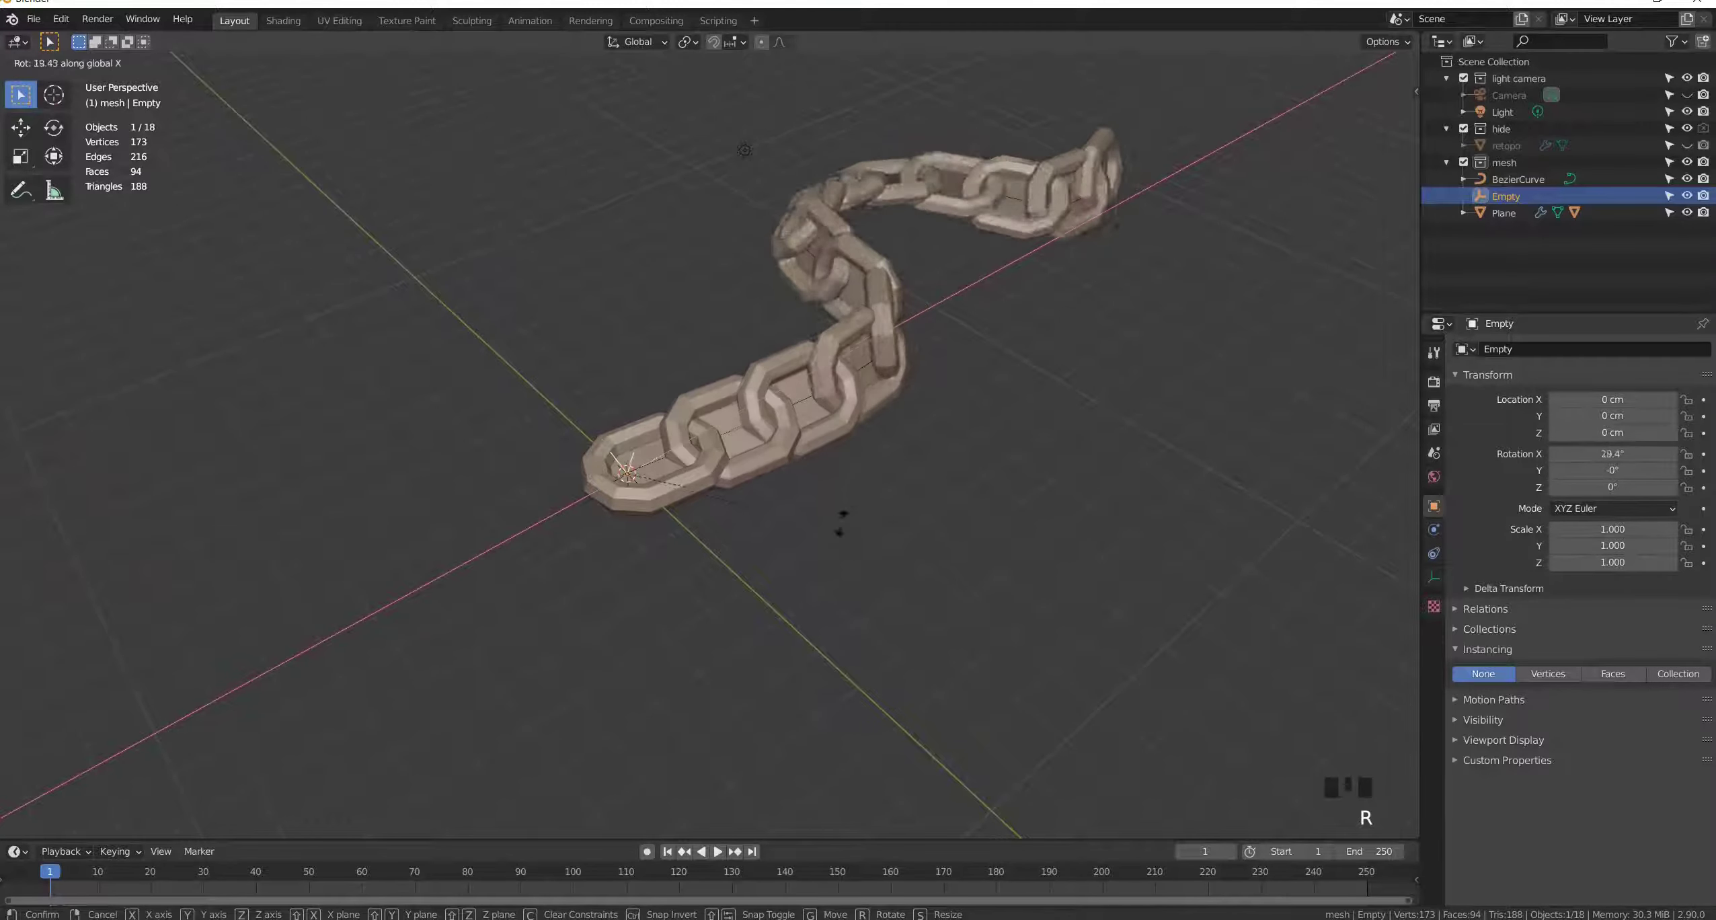
{"action": "left_click", "coordinate": [624, 586]}
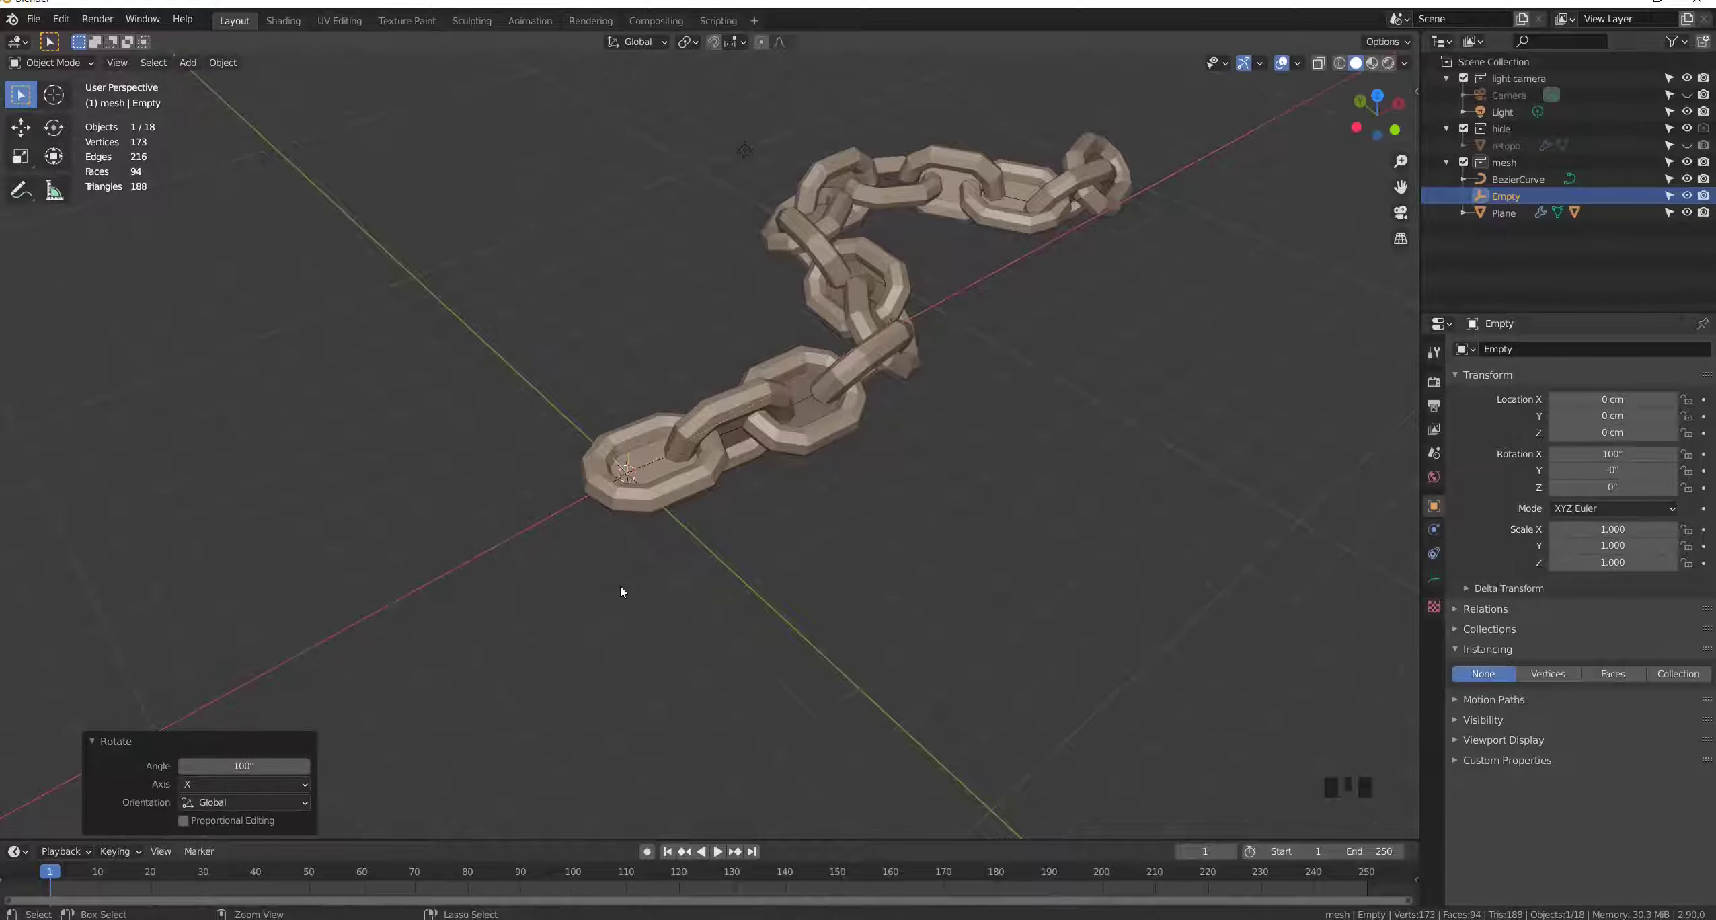
{"action": "left_click", "coordinate": [222, 765]}
{"action": "type", "text": "90"}
{"action": "key", "text": "Return"}
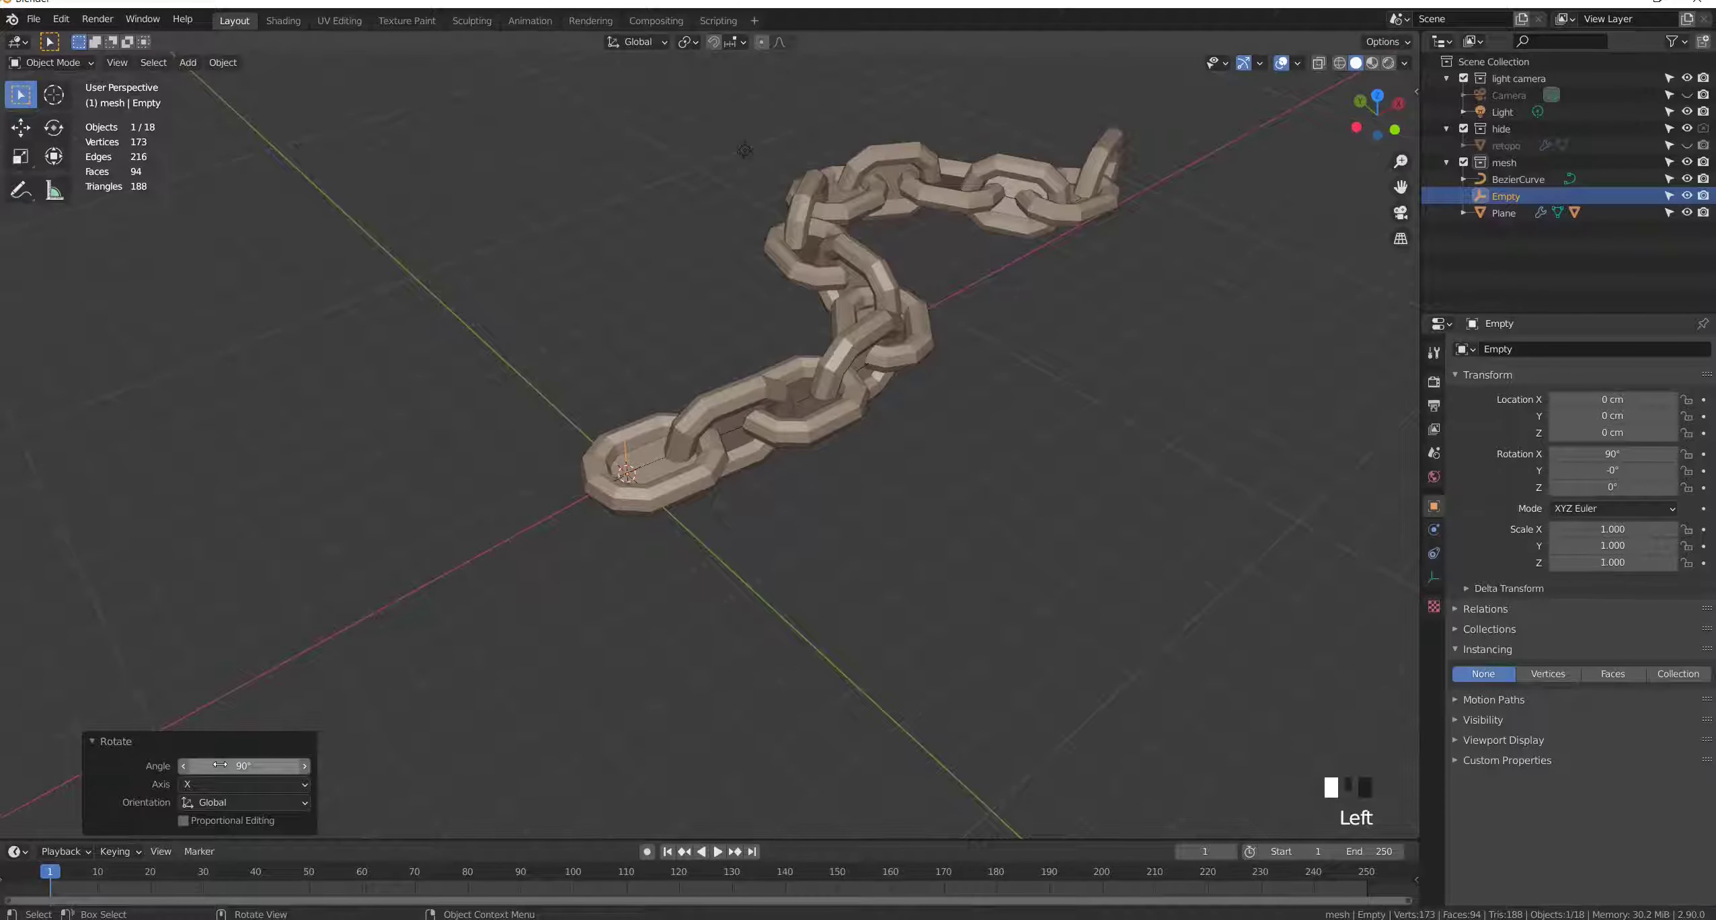
Step: Turn off Show Instancer for both viewport and render on the chain's plane
{"action": "left_click", "coordinate": [785, 613]}
{"action": "left_click", "coordinate": [806, 422]}
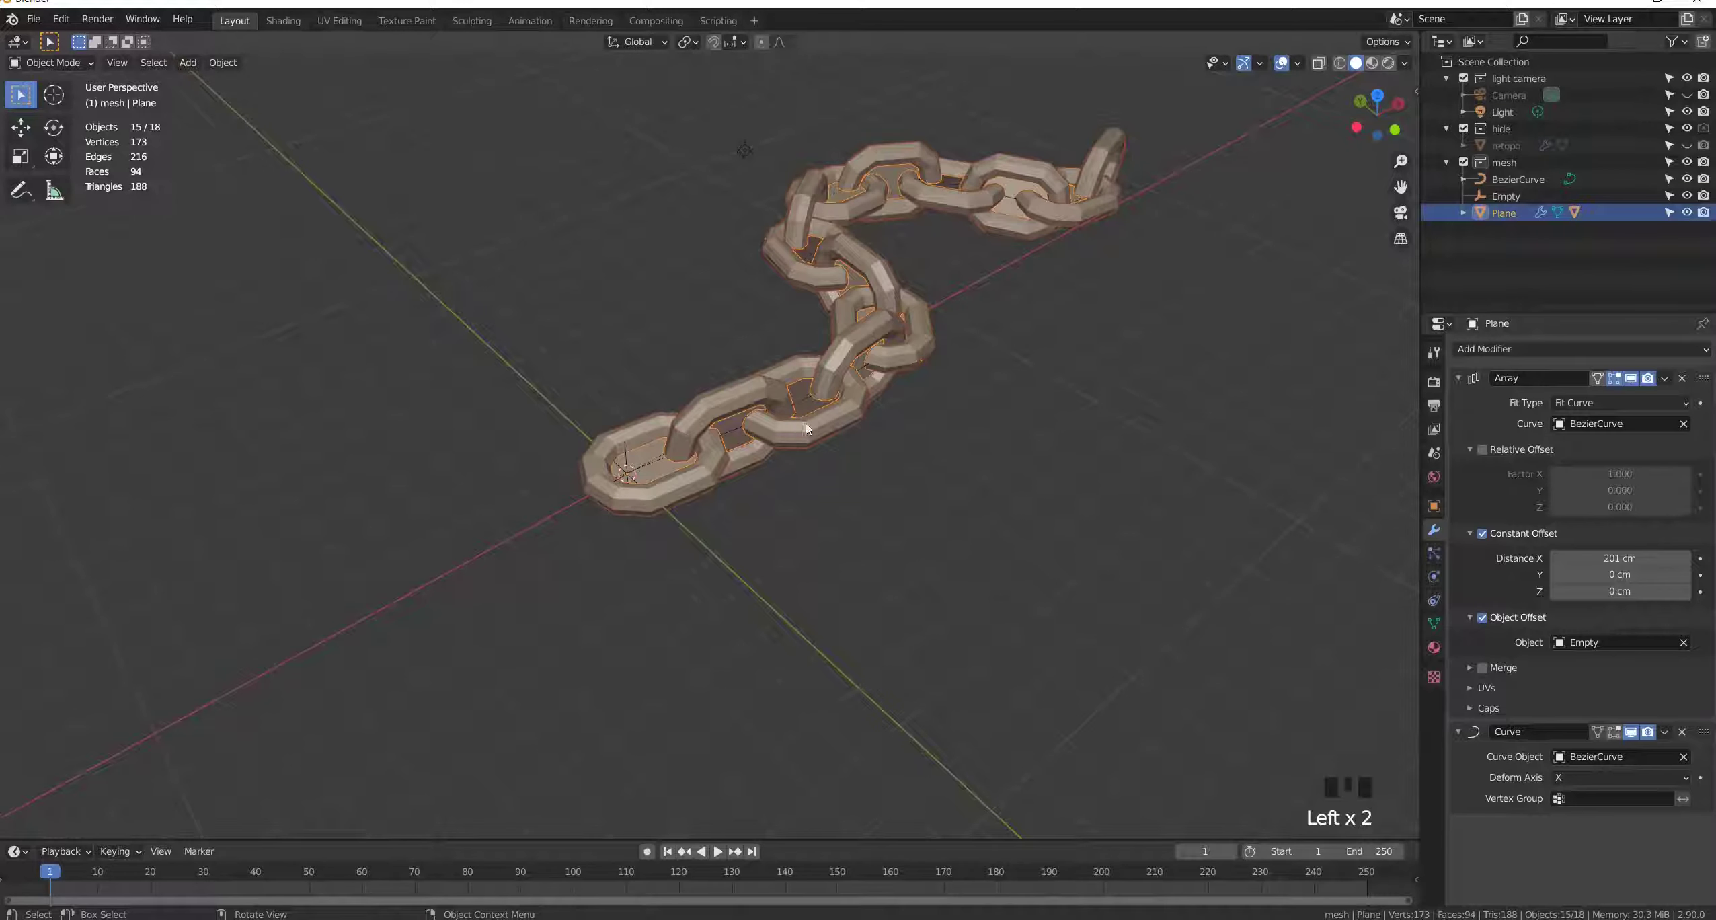
{"action": "left_click", "coordinate": [806, 422]}
{"action": "left_click", "coordinate": [1559, 720]}
{"action": "left_click", "coordinate": [1555, 695]}
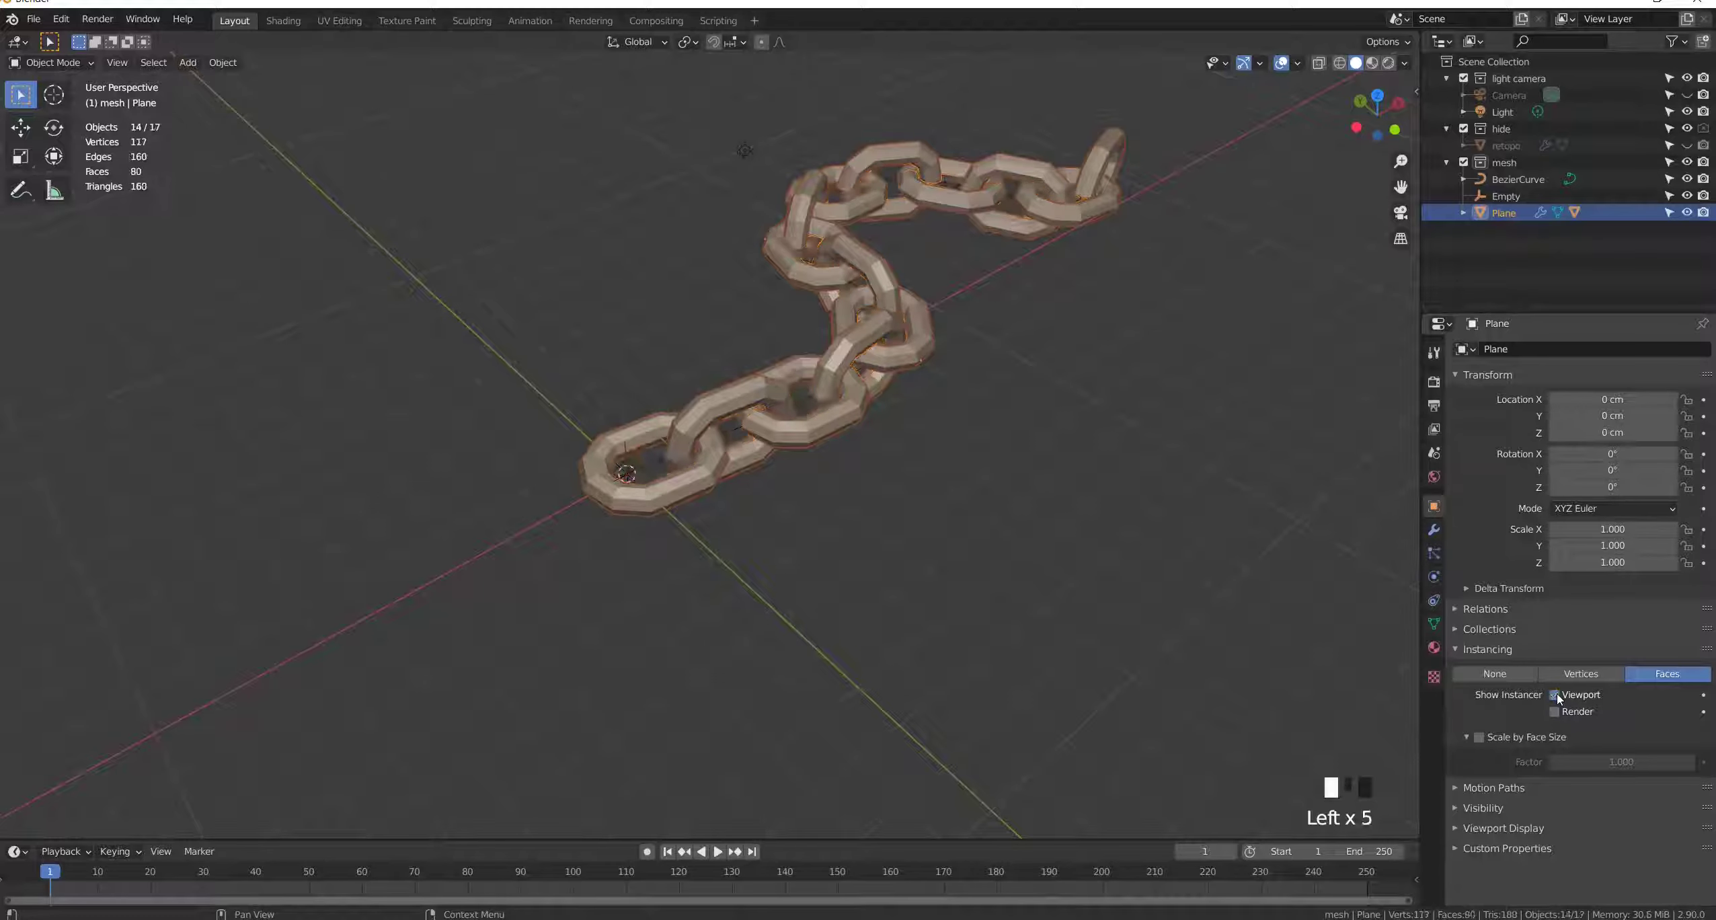
{"action": "left_click", "coordinate": [1557, 695]}
{"action": "left_click", "coordinate": [1556, 695]}
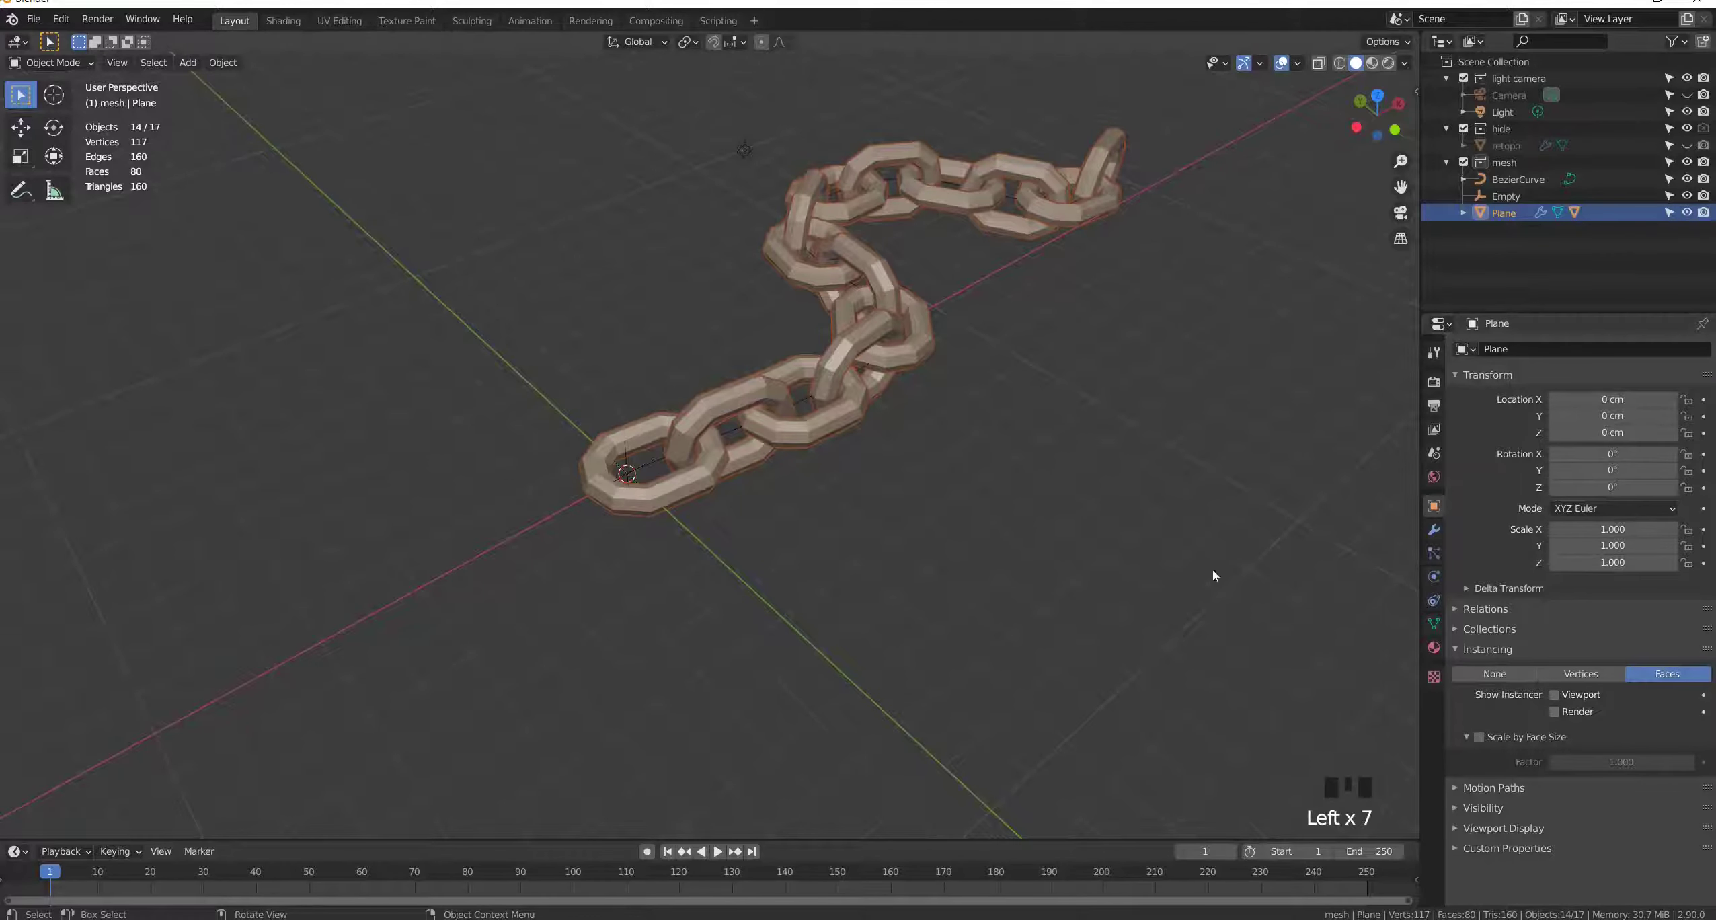
Step: Edit the Bezier curve in top view and extrude its end point toward +Y, rotating the new point back toward the chain
{"action": "middle_click_drag", "start_coordinate": [1206, 574], "coordinate": [751, 484]}
{"action": "scroll", "coordinate": [750, 484], "scroll_direction": "down", "scroll_amount": 3}
{"action": "double_click", "coordinate": [751, 484]}
{"action": "key", "text": "Tab"}
{"action": "key", "text": "KP_7"}
{"action": "middle_click_drag", "start_coordinate": [975, 599], "coordinate": [889, 616], "text": "shift"}
{"action": "key", "text": "e"}
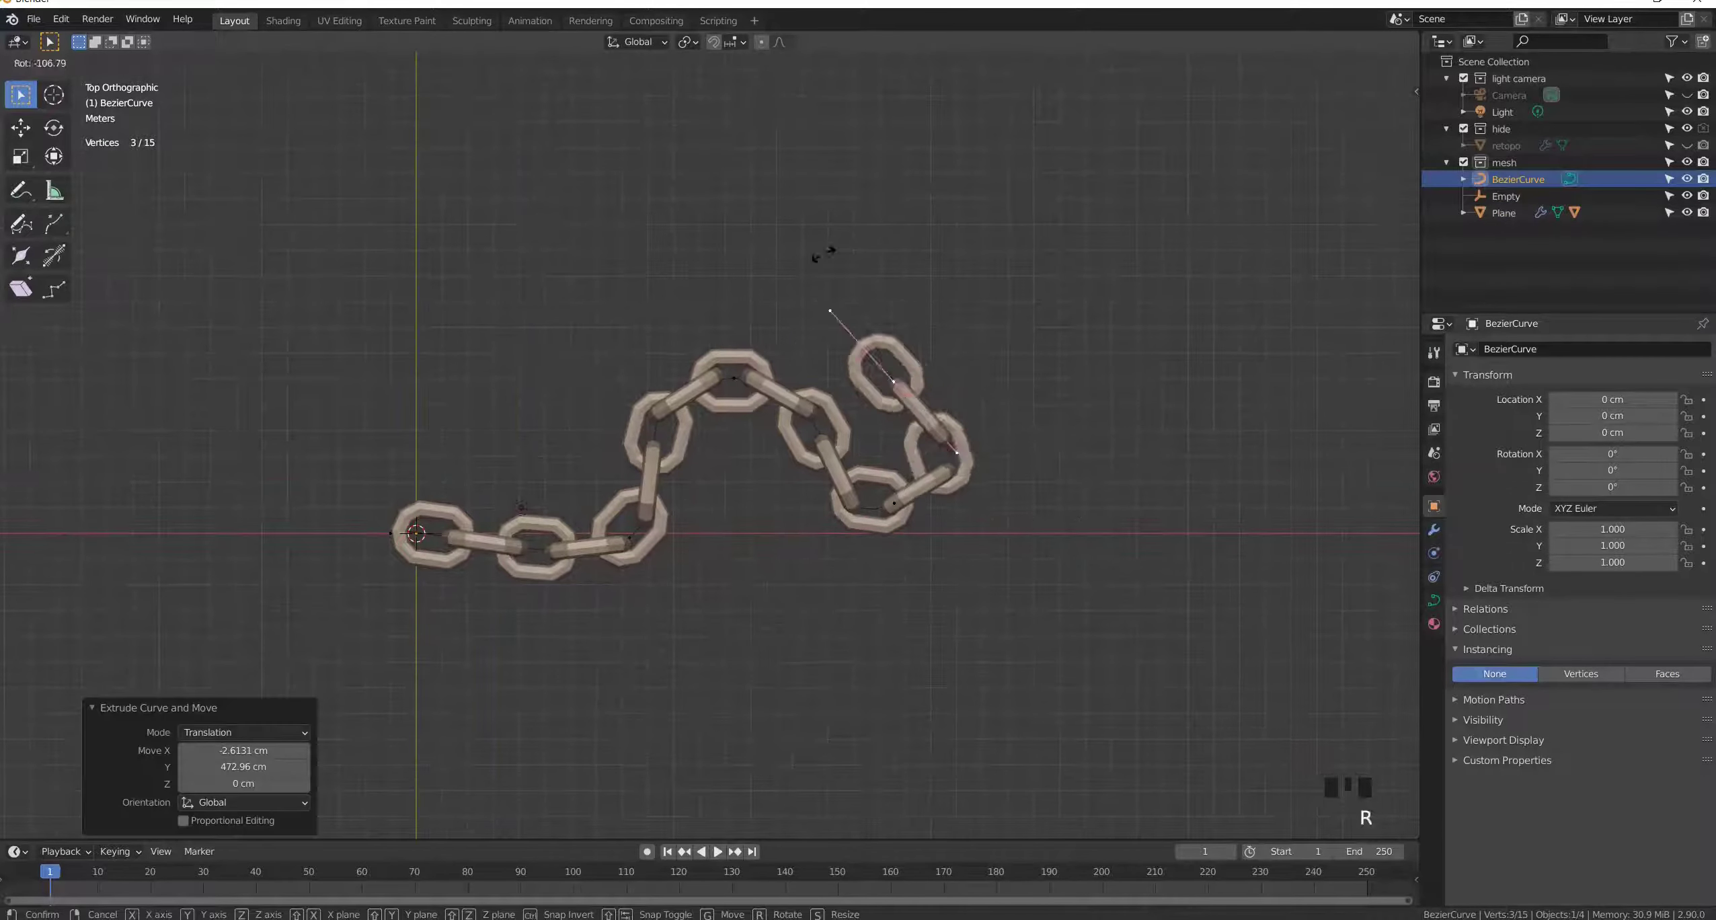
{"action": "left_click", "coordinate": [922, 400]}
Step: Extrude the curve's end point several more times, rotating the new points, to loop across the chain and on toward +X
{"action": "key", "text": "e"}
{"action": "left_click", "coordinate": [819, 478]}
{"action": "key", "text": "r"}
{"action": "left_click", "coordinate": [849, 579]}
{"action": "key", "text": "e"}
{"action": "left_click", "coordinate": [939, 732]}
{"action": "key", "text": "r"}
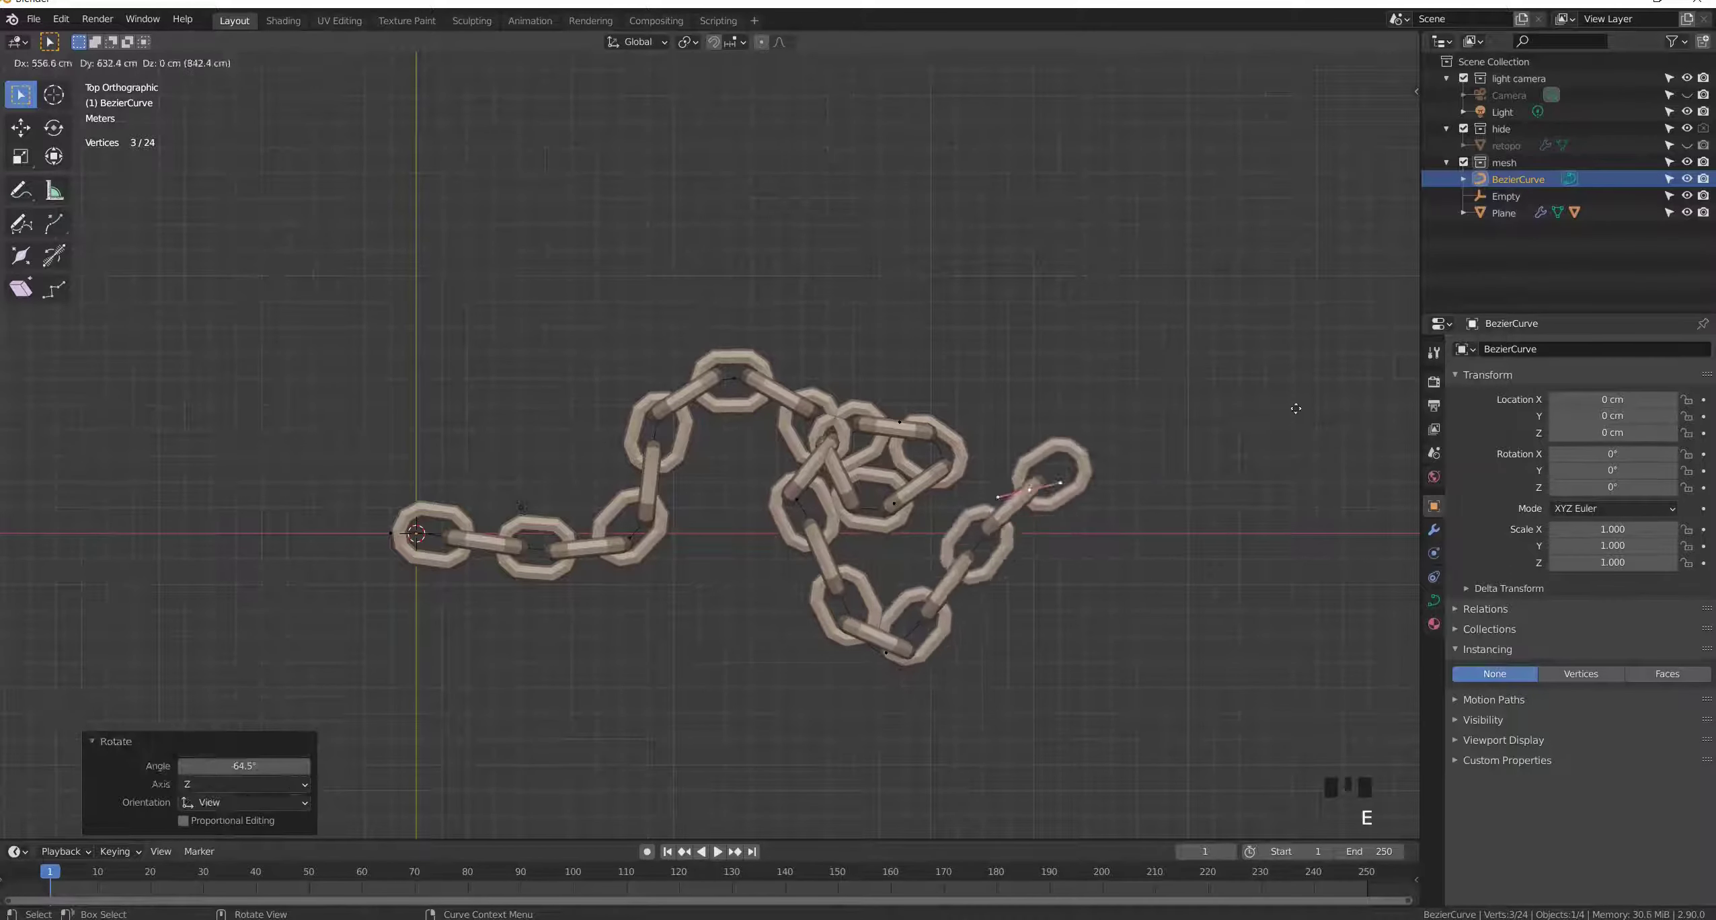
{"action": "left_click", "coordinate": [1025, 500]}
Step: Move two of the curve's control points along Z to give the path height, and return to Object Mode
{"action": "key", "text": "g"}
{"action": "key", "text": "z"}
{"action": "middle_click_drag", "start_coordinate": [1025, 500], "coordinate": [928, 539]}
{"action": "left_click", "coordinate": [827, 396]}
{"action": "key", "text": "g"}
{"action": "key", "text": "z"}
{"action": "left_click", "coordinate": [874, 552]}
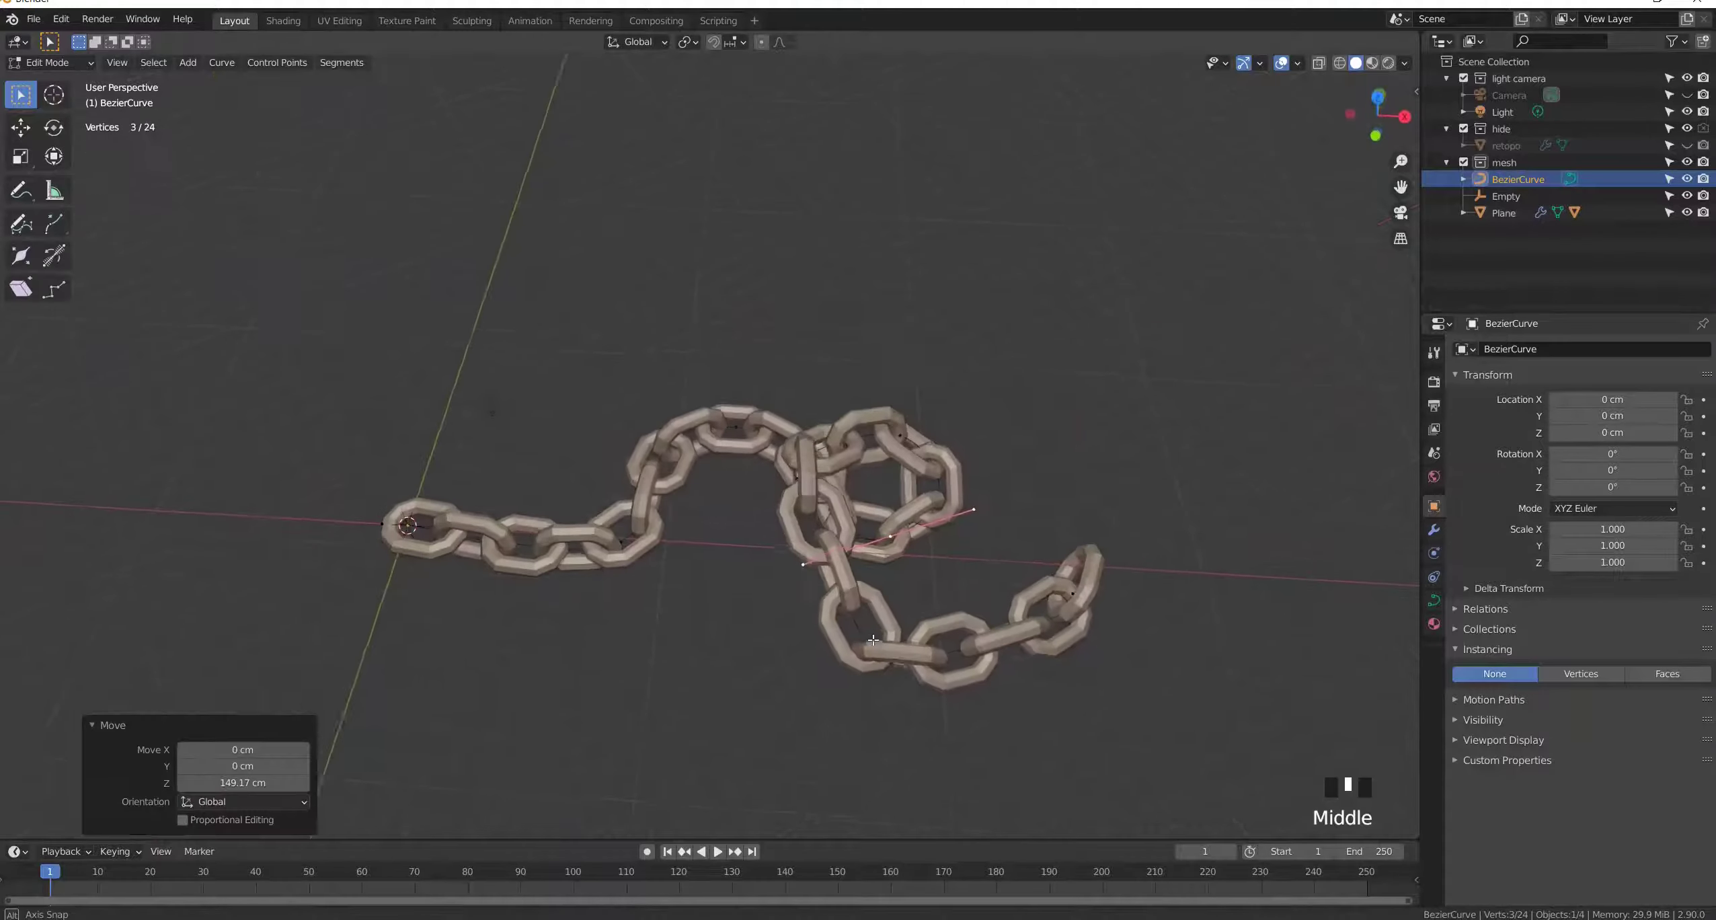
{"action": "middle_click_drag", "start_coordinate": [934, 591], "coordinate": [945, 658]}
{"action": "key", "text": "Tab"}
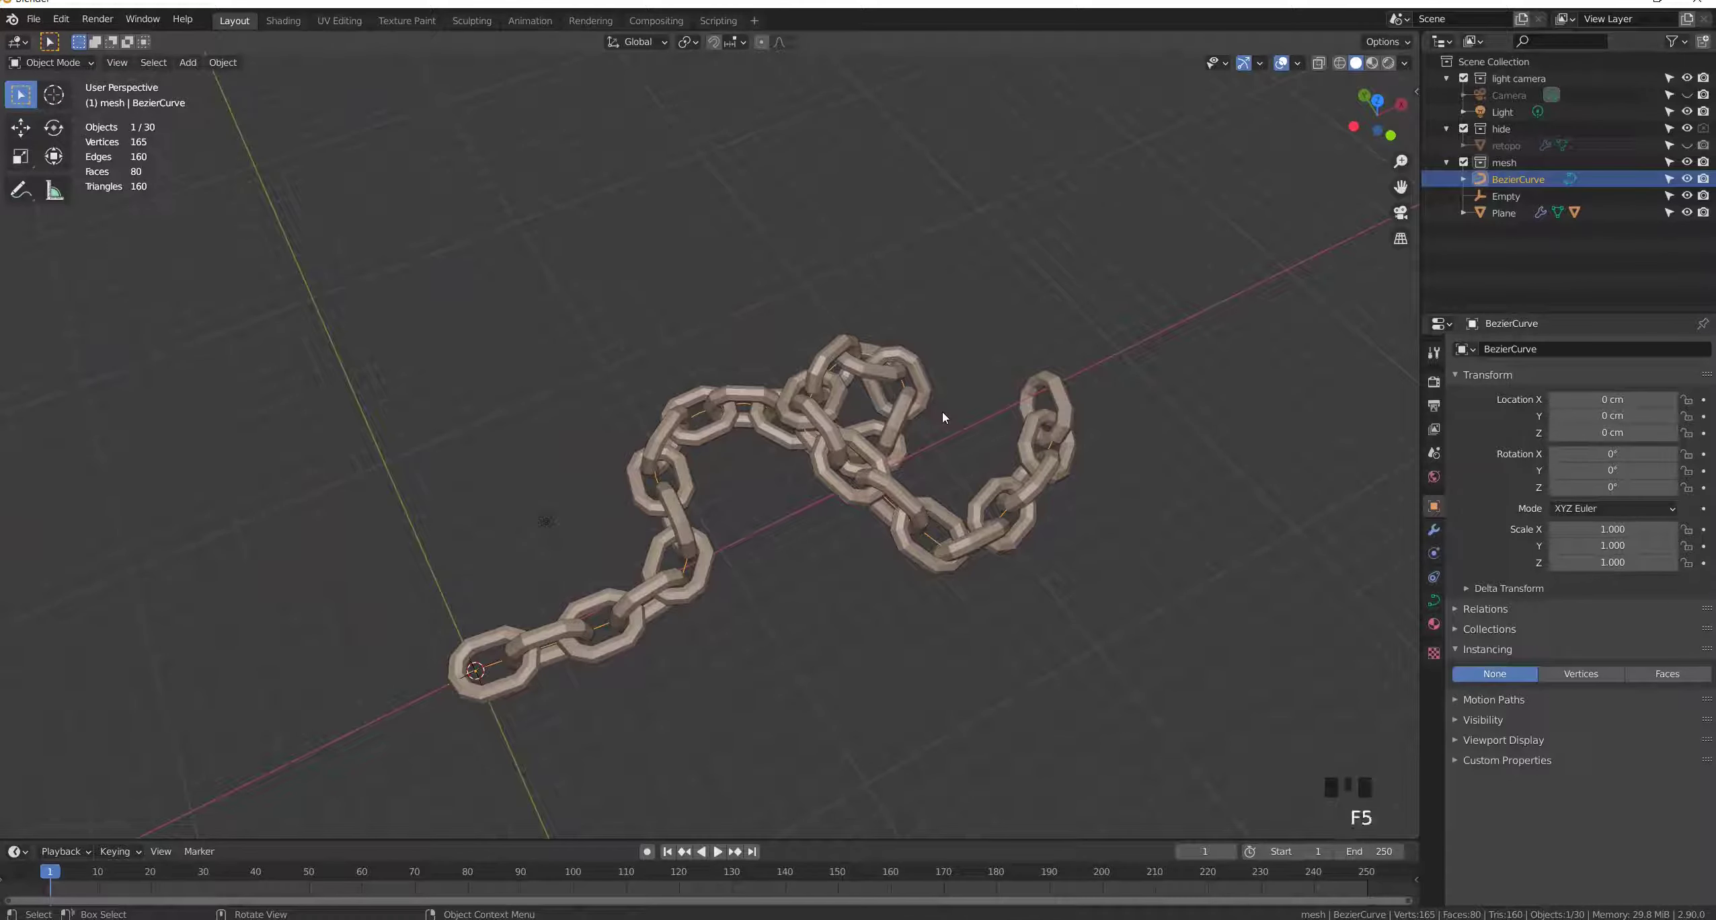
Step: Make the Plane's instances real so that every chain link is a separate object
{"action": "middle_click_drag", "start_coordinate": [942, 409], "coordinate": [1081, 372]}
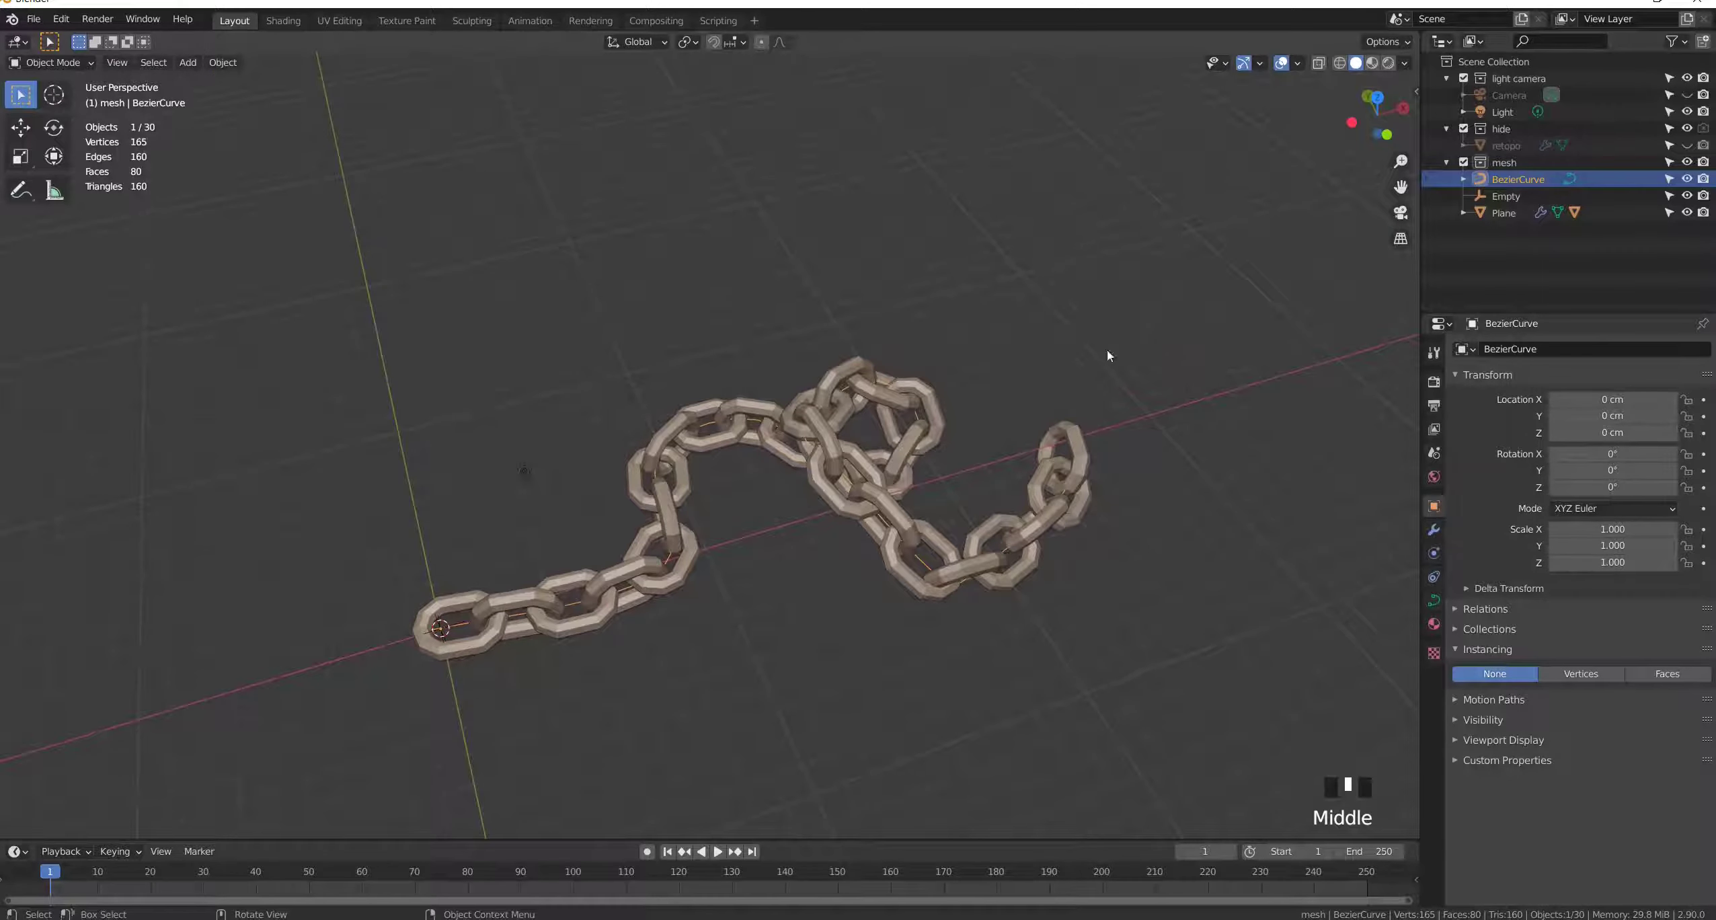
{"action": "left_click", "coordinate": [1503, 212]}
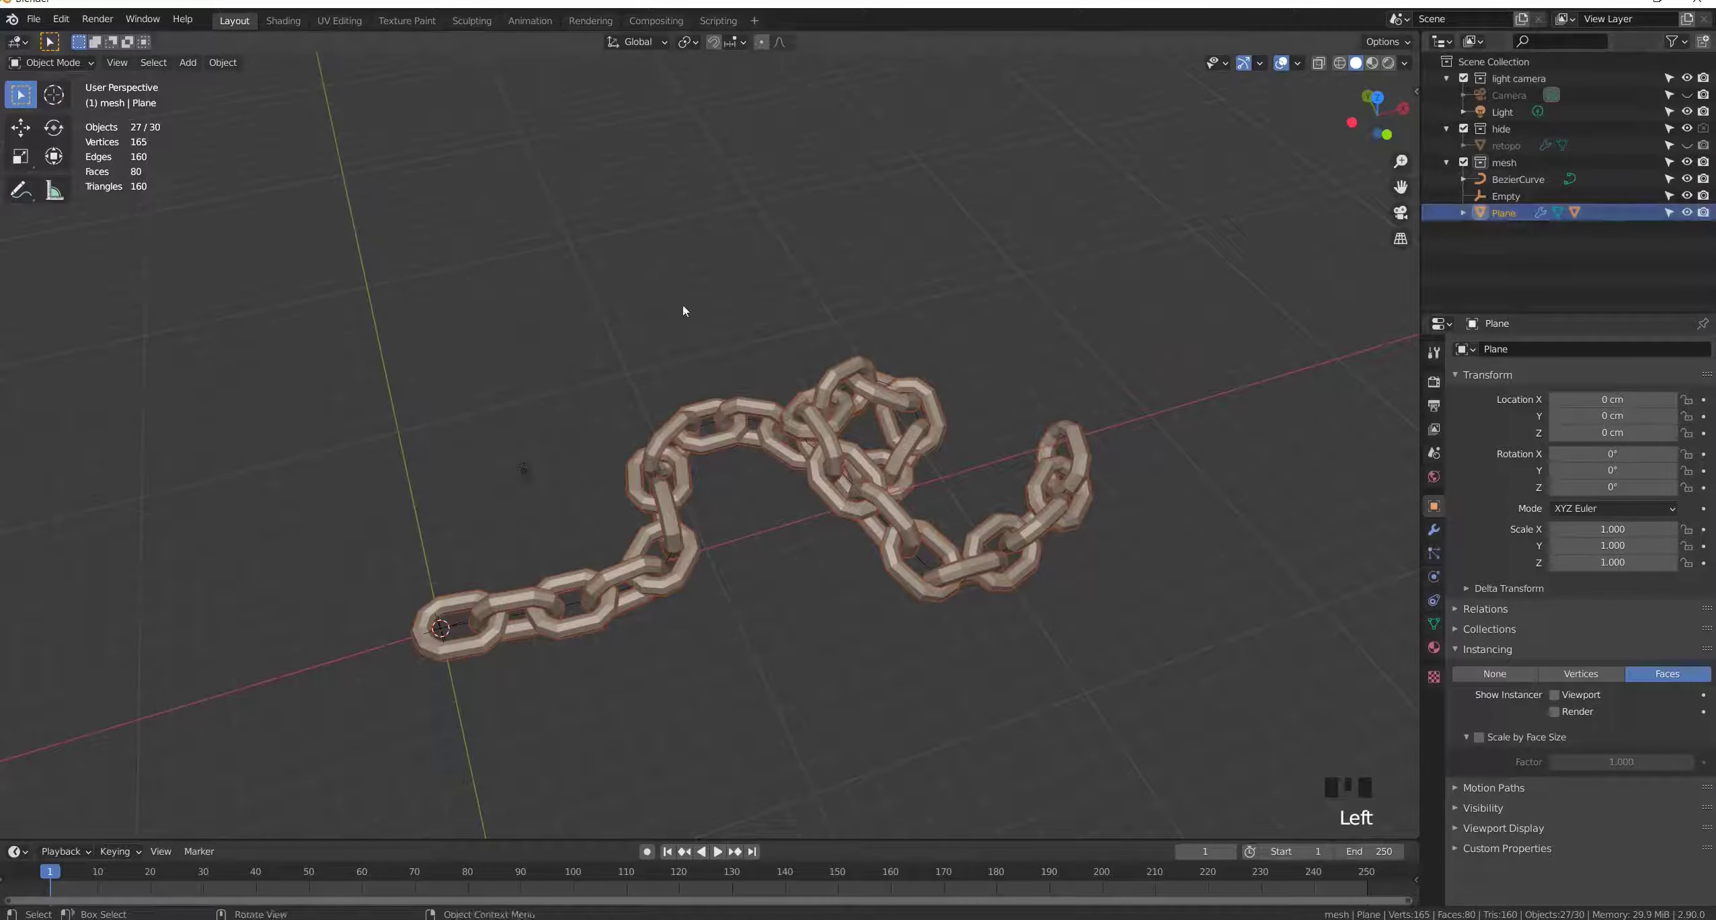
{"action": "left_click", "coordinate": [216, 63]}
{"action": "mouse_move", "coordinate": [278, 151]}
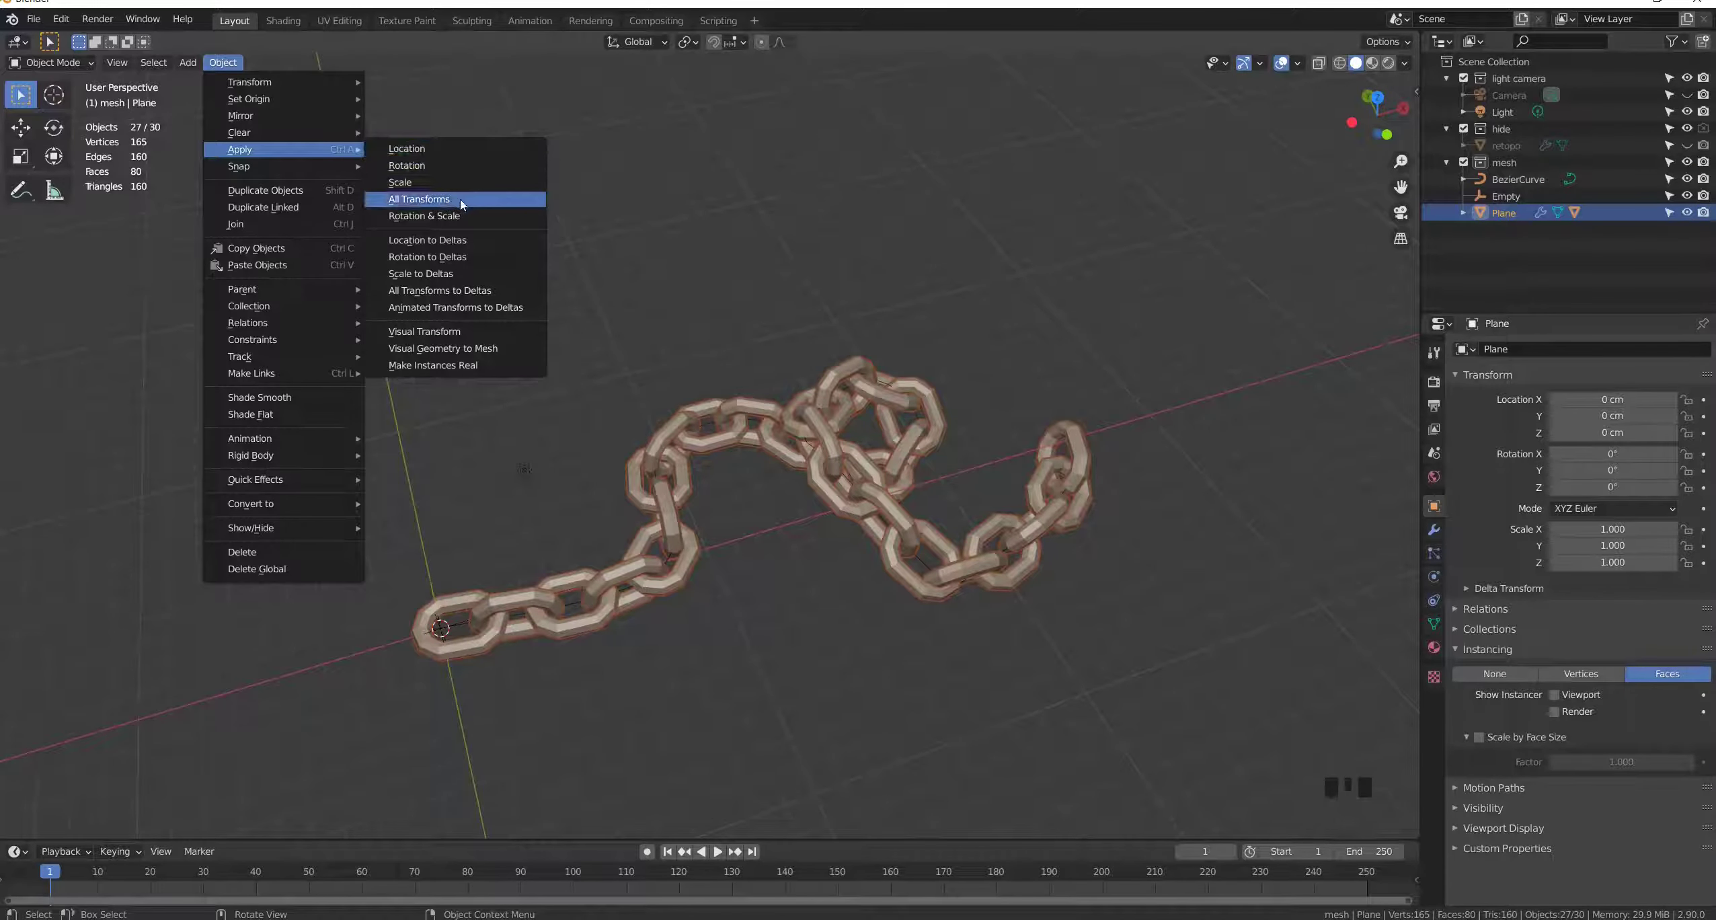
{"action": "left_click", "coordinate": [433, 365]}
Step: Rotate the fifth chain link from the origin about 9° in the view and shift it slightly as an independent object
{"action": "left_click", "coordinate": [645, 444]}
{"action": "key", "text": "Tab"}
{"action": "middle_click_drag", "start_coordinate": [645, 445], "coordinate": [712, 517]}
{"action": "key", "text": "Tab"}
{"action": "scroll", "coordinate": [712, 517], "scroll_direction": "up", "scroll_amount": 1}
{"action": "key", "text": "r"}
{"action": "left_click", "coordinate": [701, 508]}
{"action": "key", "text": "g"}
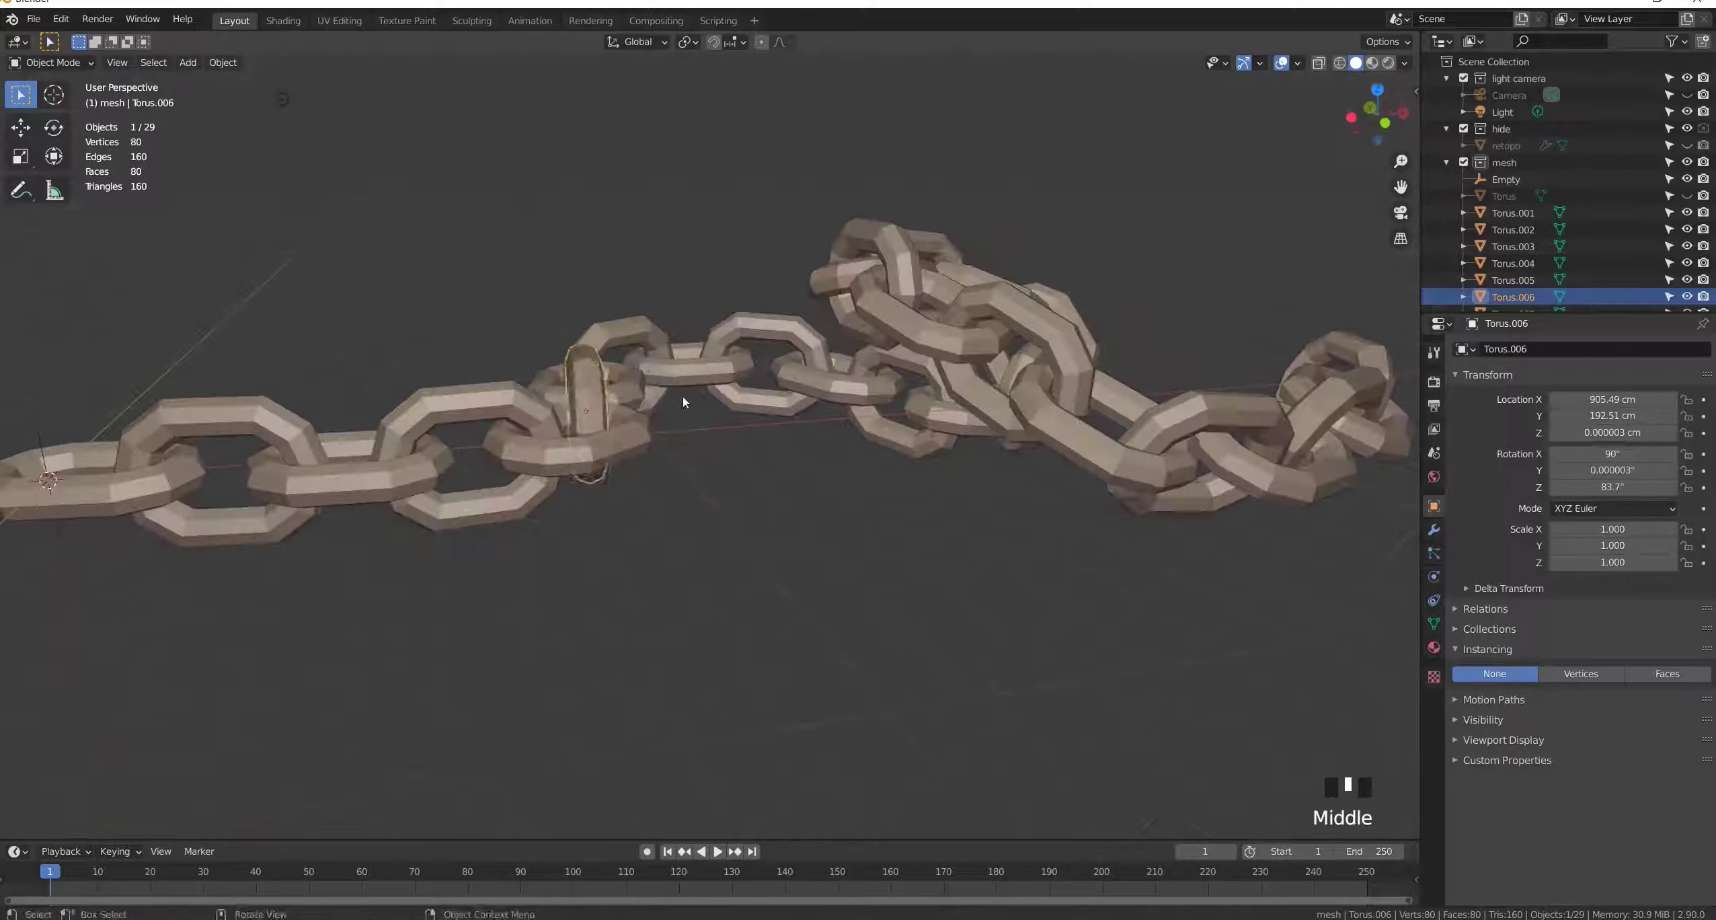
{"action": "middle_click_drag", "start_coordinate": [689, 383], "coordinate": [438, 448]}
{"action": "scroll", "coordinate": [986, 413], "scroll_direction": "down", "scroll_amount": 3}
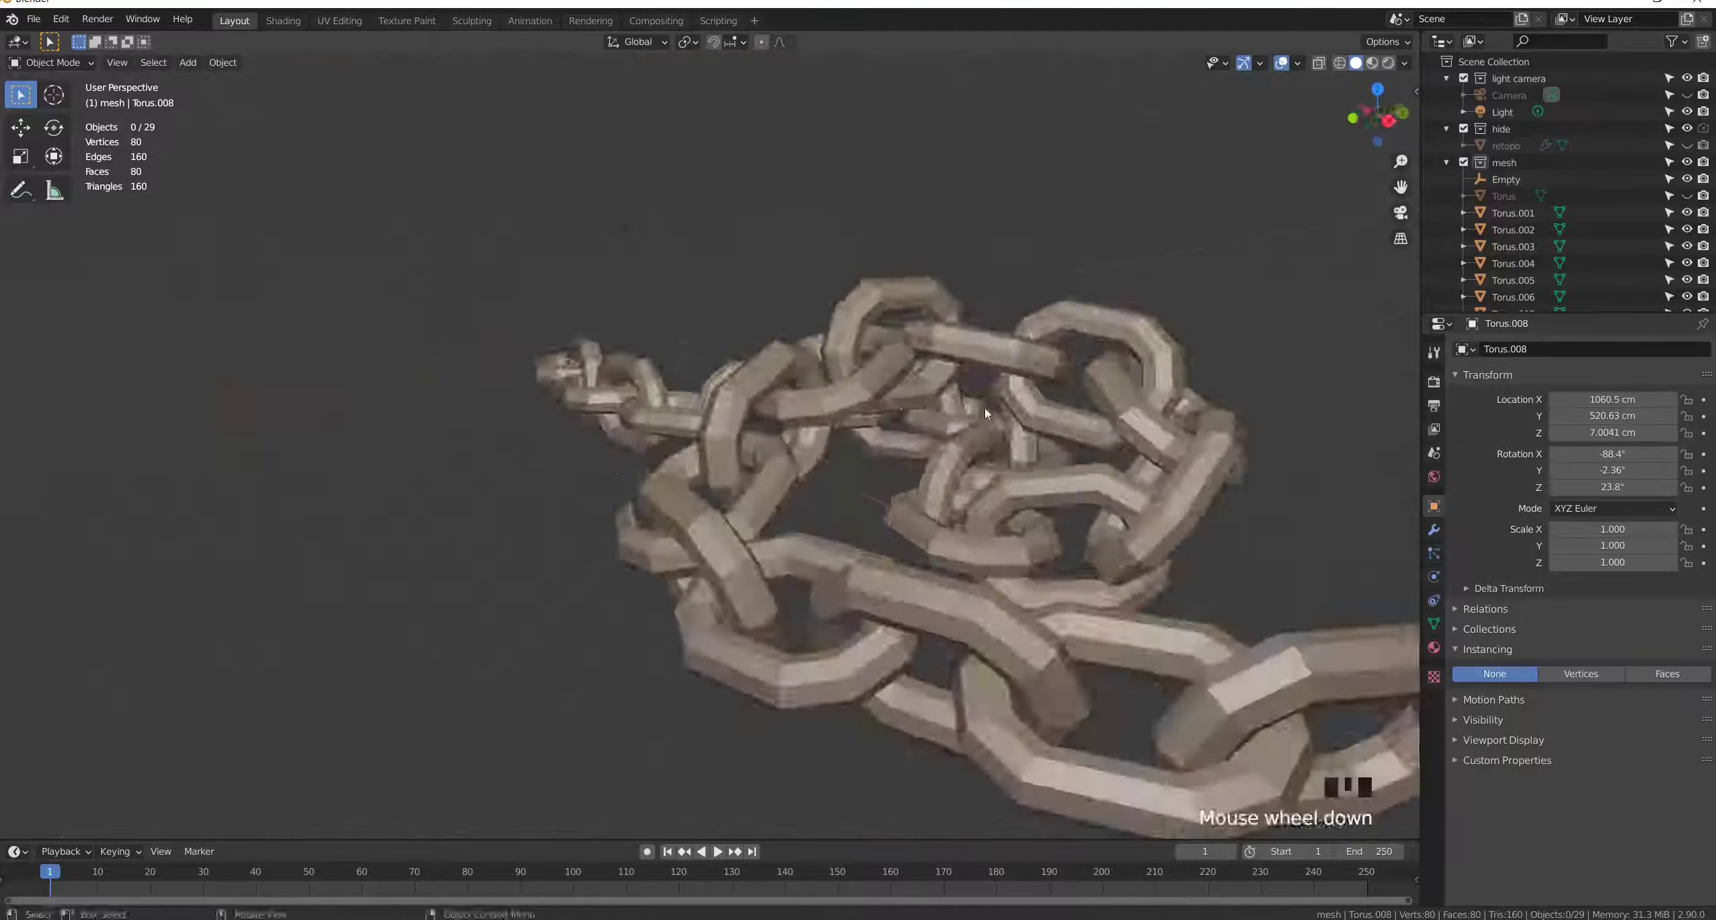
{"action": "scroll", "coordinate": [987, 412], "scroll_direction": "down", "scroll_amount": 5}
{"action": "middle_click_drag", "start_coordinate": [986, 413], "coordinate": [866, 478], "text": "shift"}
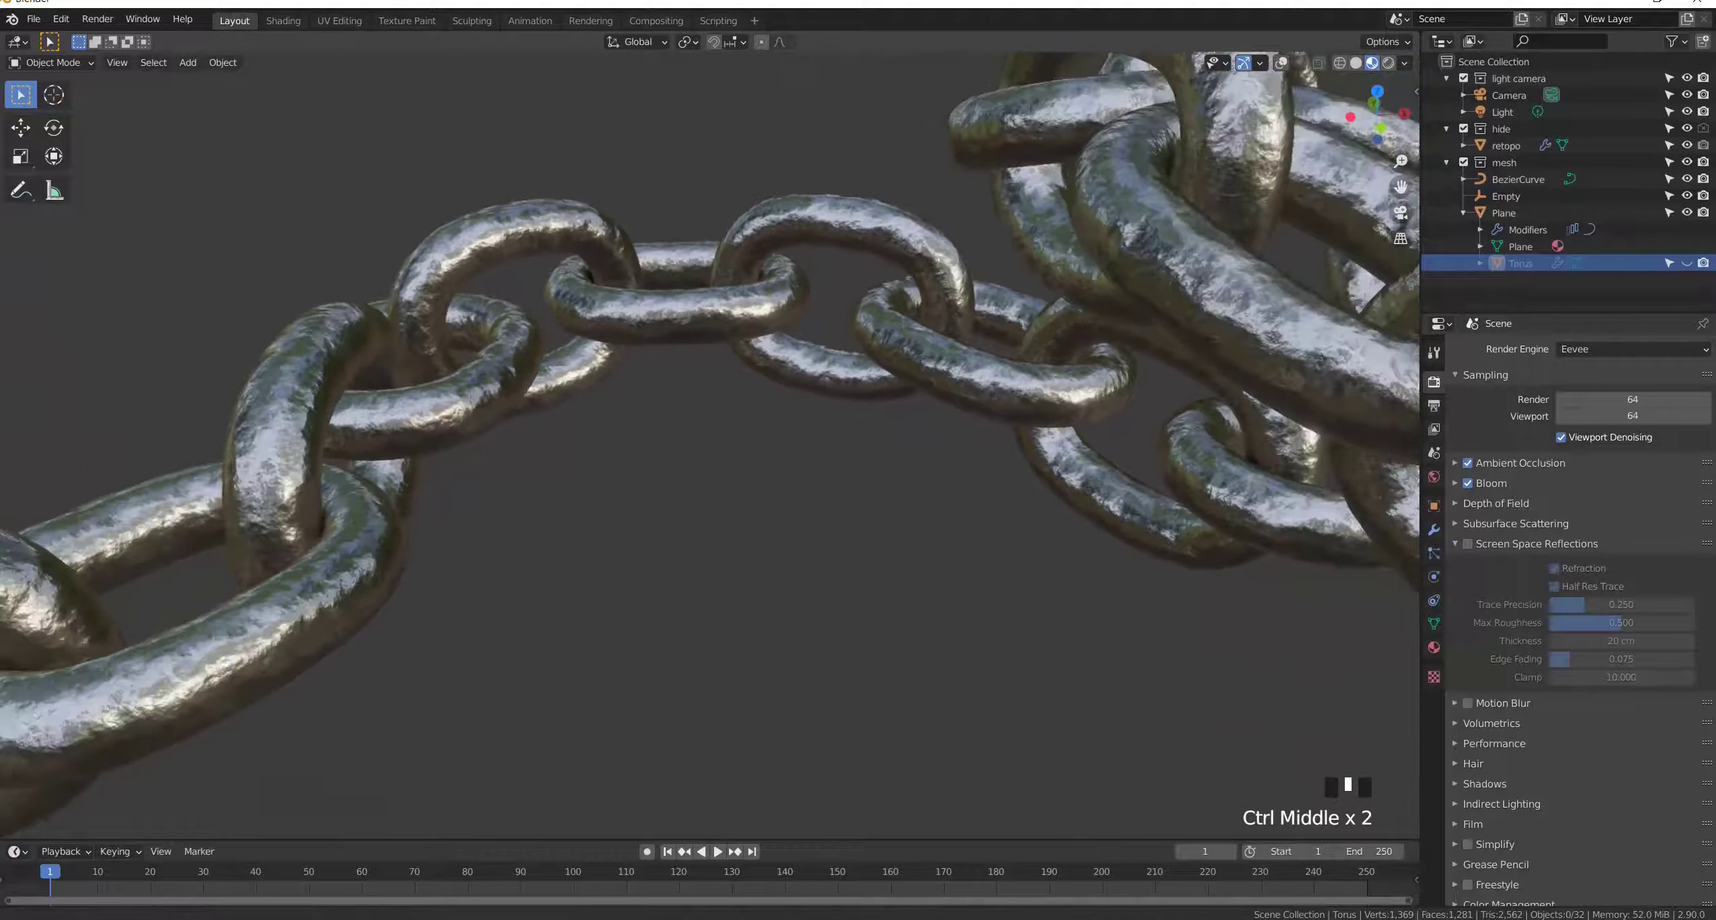